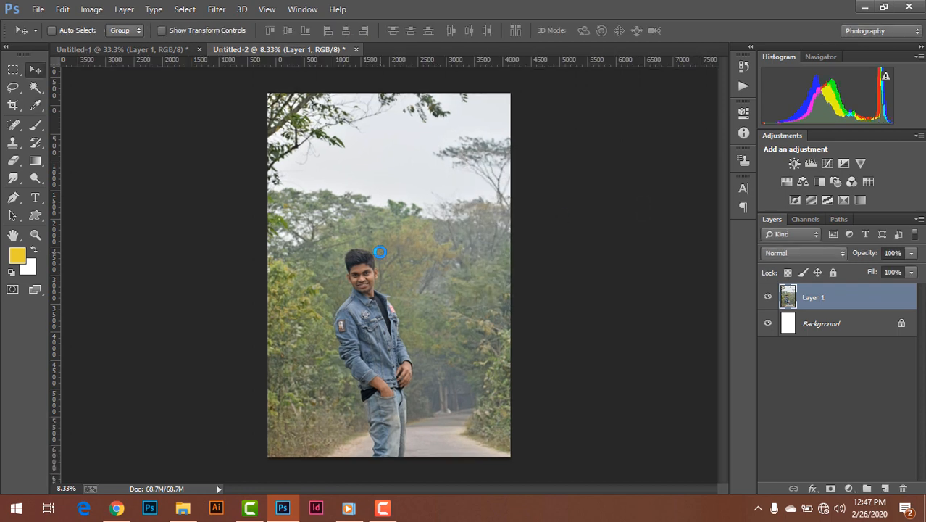
Apply the Camera Raw filter to Layer 1 with the preset "Tapash editz presets (4)".
key(ctrl+plus)
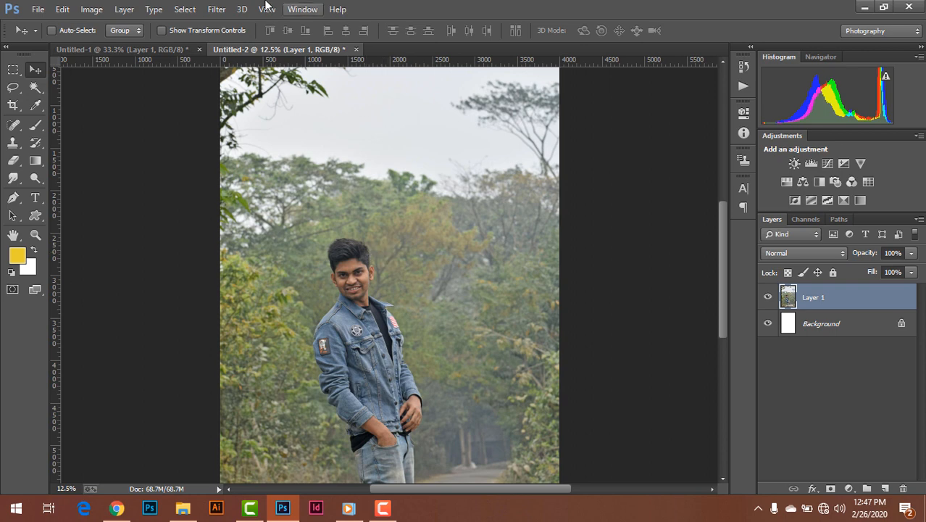
click(216, 9)
click(254, 87)
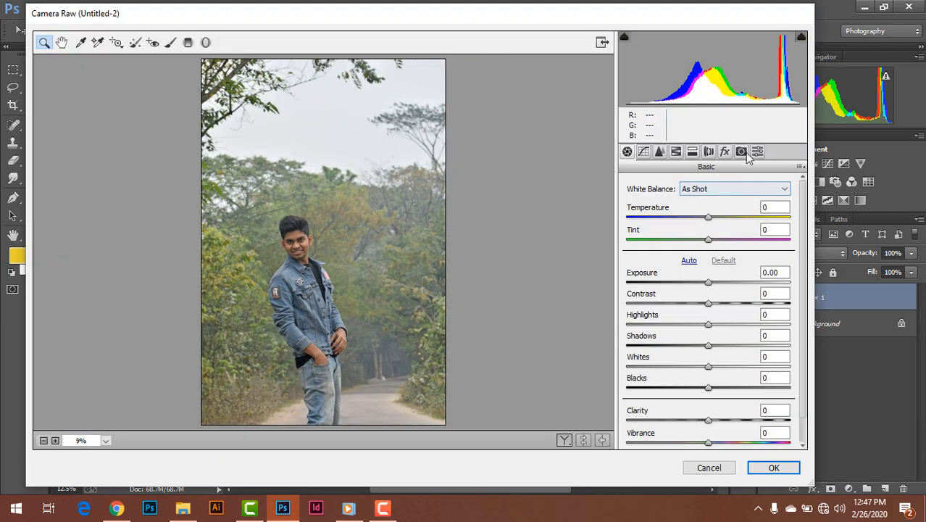
click(754, 155)
scroll(642, 388, down, 10)
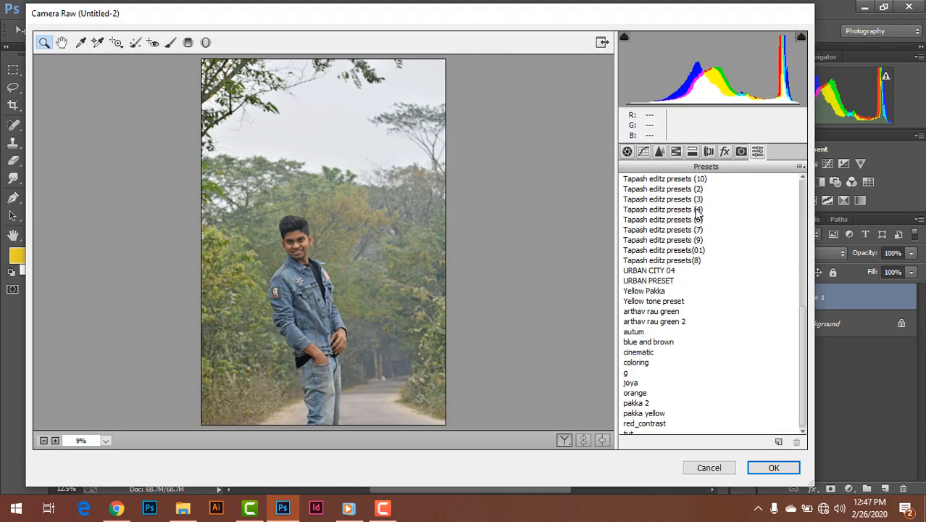
click(692, 209)
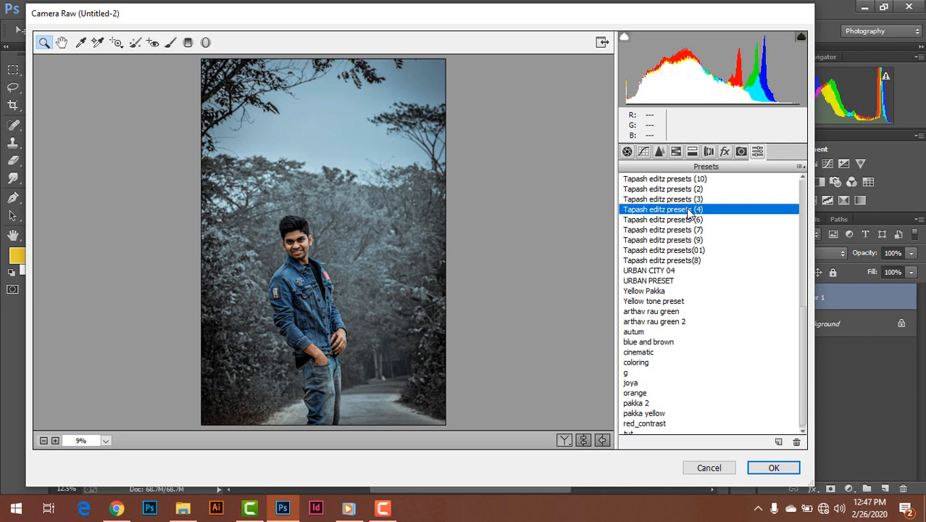
click(753, 466)
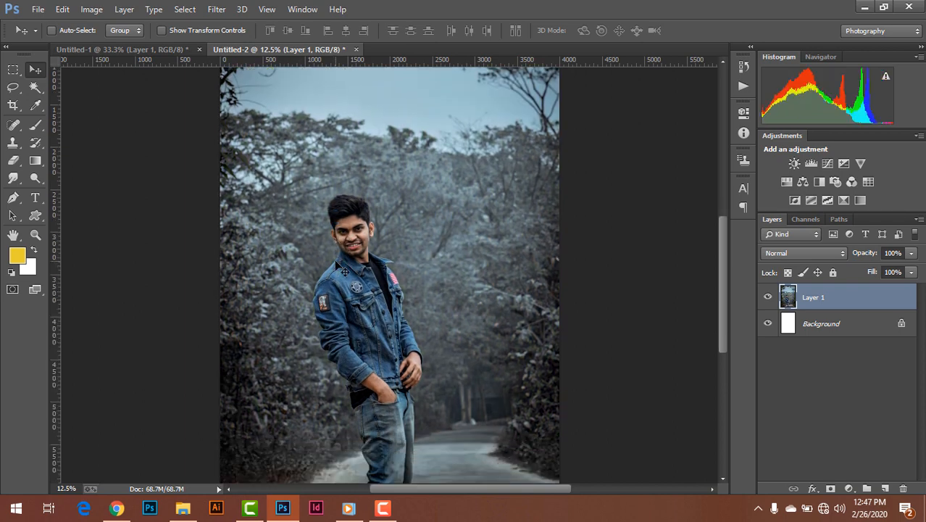
Select the man from his hair down to his jeans with the Quick Selection tool at brush size 90.
scroll(418, 241, down, 6)
scroll(418, 240, up, 8)
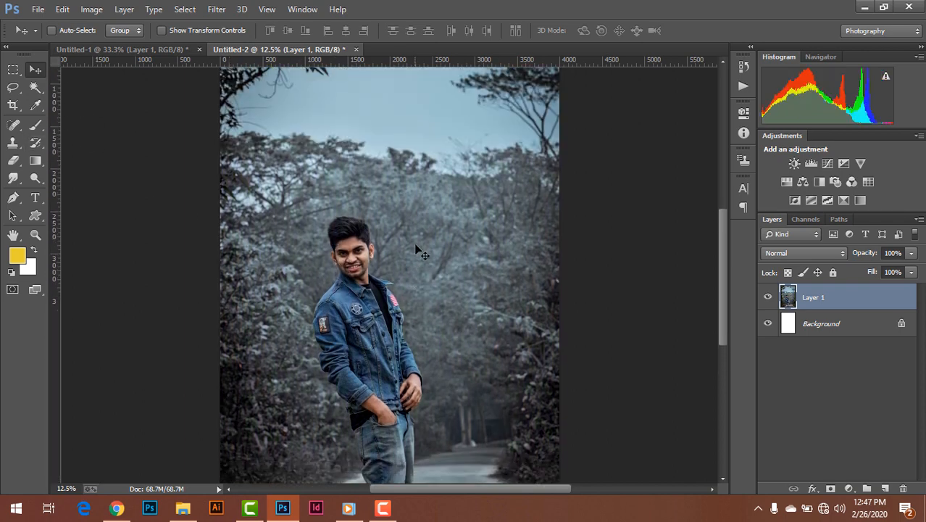
scroll(419, 243, down, 2)
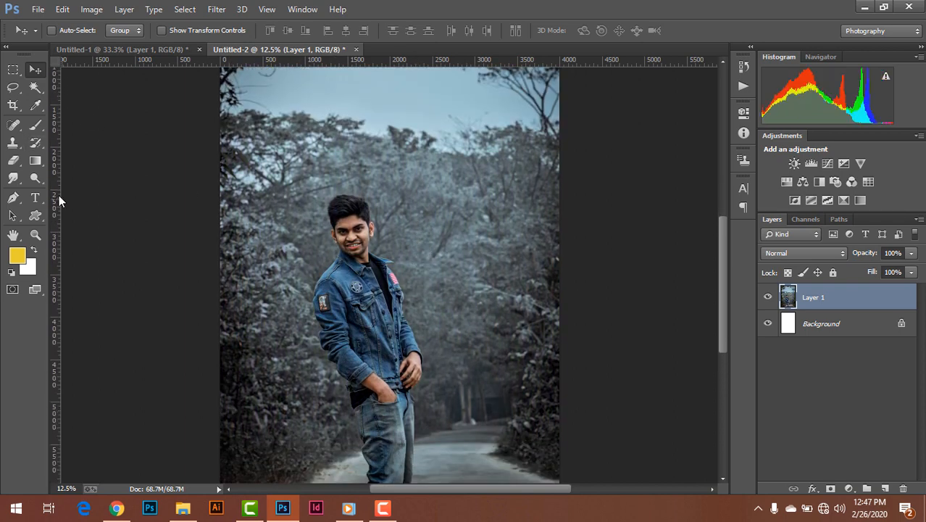
right_click(34, 88)
click(109, 86)
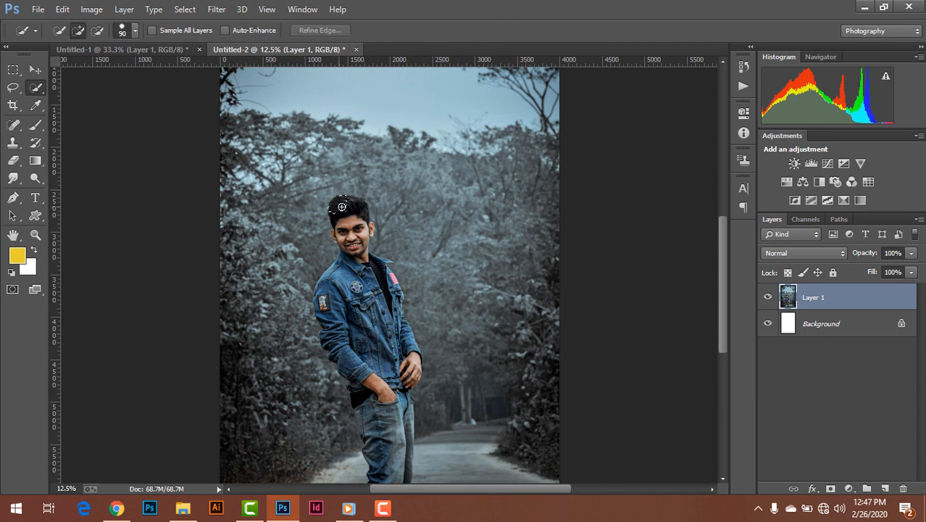
mouse_move(341, 206)
mouse_down()
mouse_move(354, 286)
mouse_move(327, 320)
mouse_move(322, 302)
mouse_move(338, 350)
mouse_move(367, 381)
mouse_move(383, 279)
mouse_up()
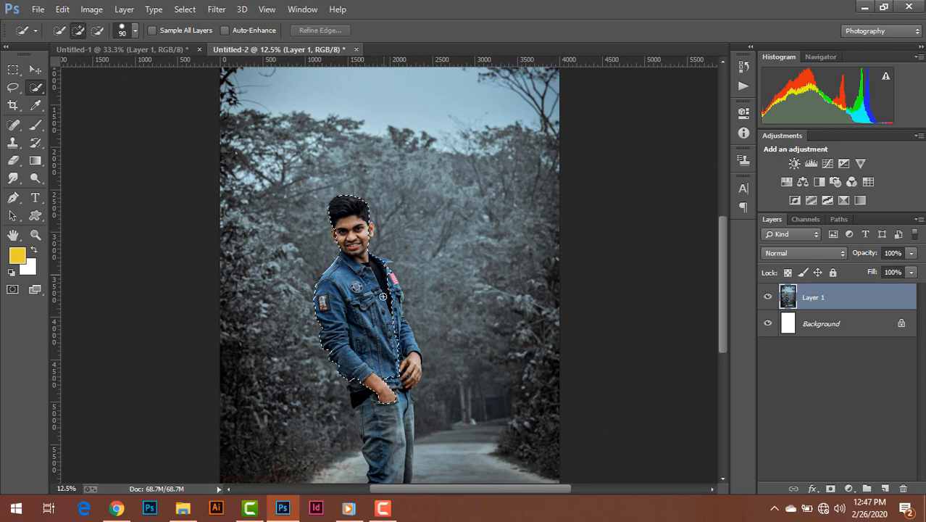
mouse_move(403, 354)
mouse_down()
mouse_move(390, 395)
mouse_move(361, 398)
mouse_move(360, 389)
mouse_move(378, 449)
mouse_up()
scroll(392, 401, down, 2)
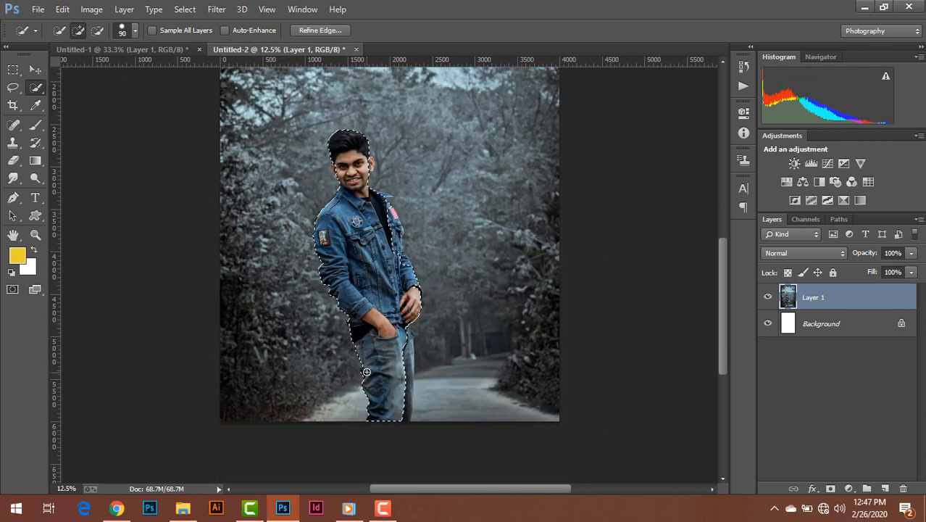
drag(367, 372, 364, 365)
Add the missed edges of the sleeve below the arm patch to the selection.
key(ctrl+plus)
key(ctrl+plus)
key(ctrl+plus)
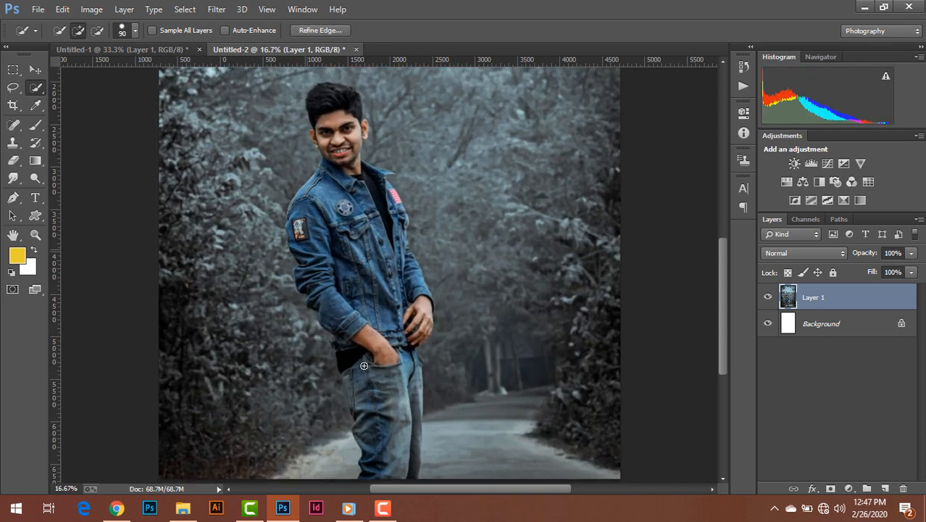
key(ctrl+plus)
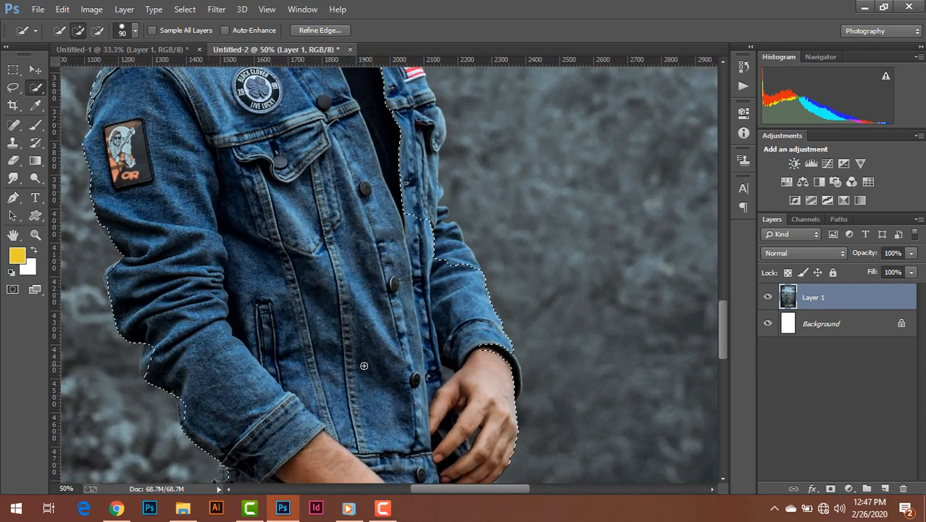
click(125, 277)
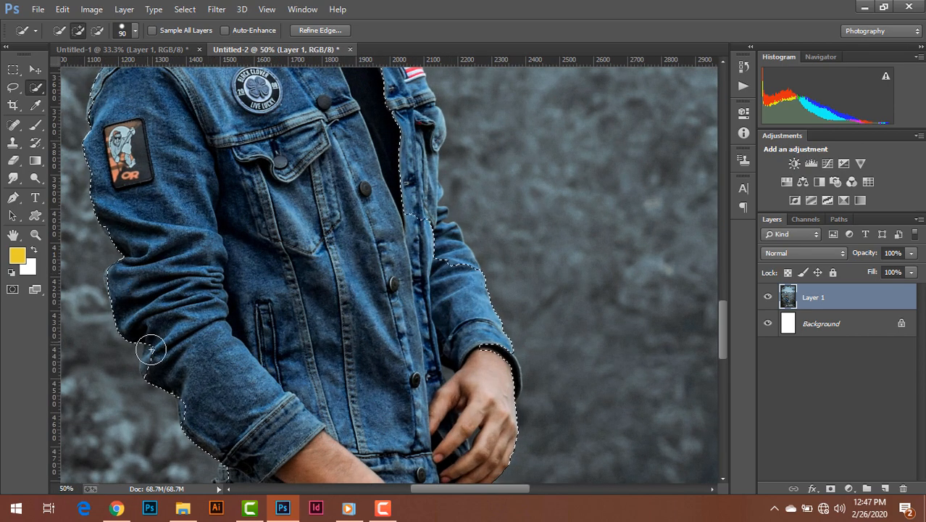
drag(152, 350, 161, 360)
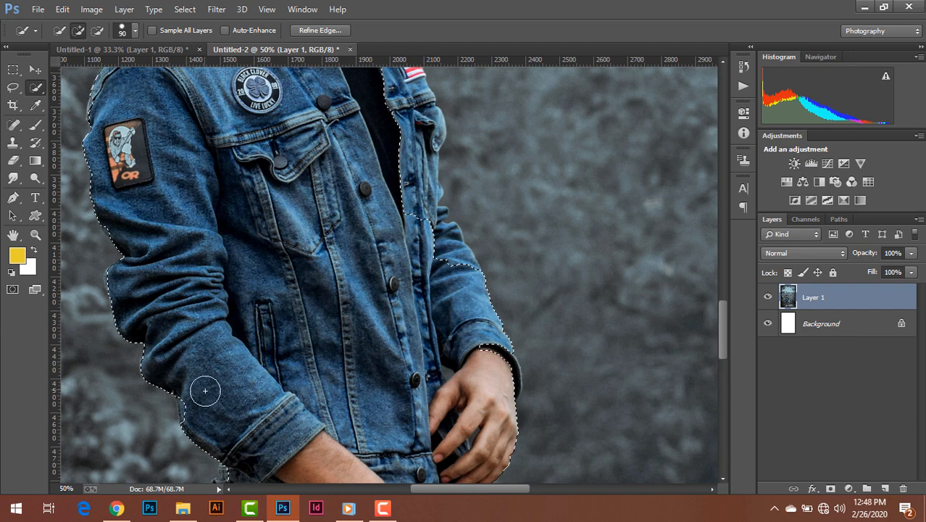
drag(196, 403, 208, 408)
Reduce the selection brush to 25 and add the ears and the flag-patch side of the jacket to the selection.
scroll(207, 253, up, 3)
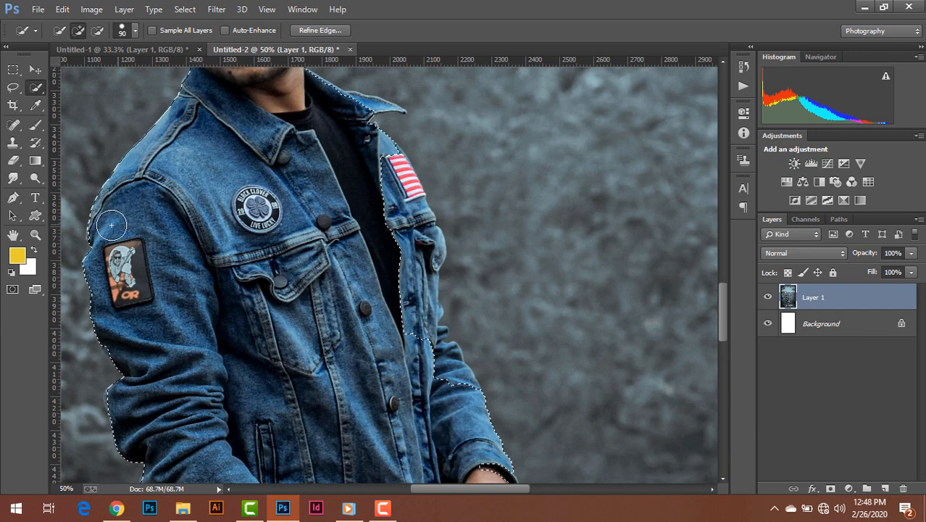
scroll(242, 212, up, 2)
scroll(243, 213, up, 2)
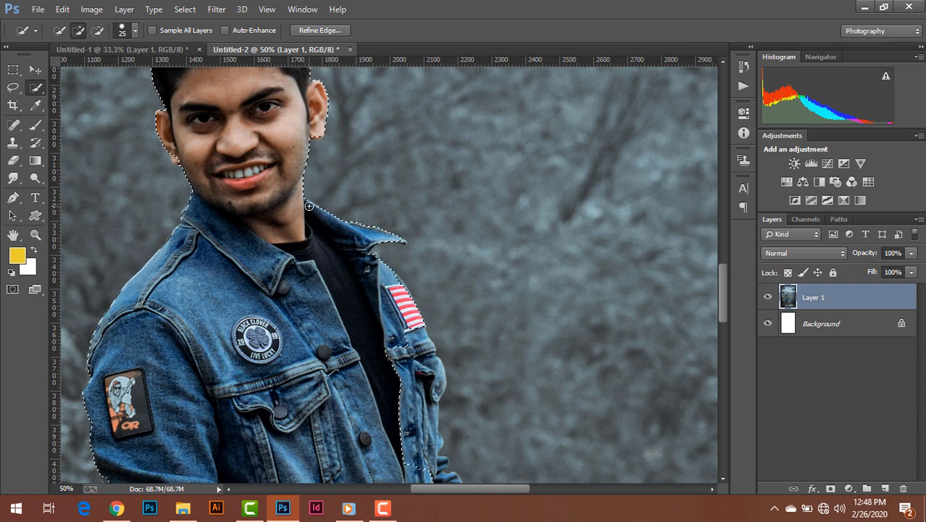
scroll(275, 210, up, 3)
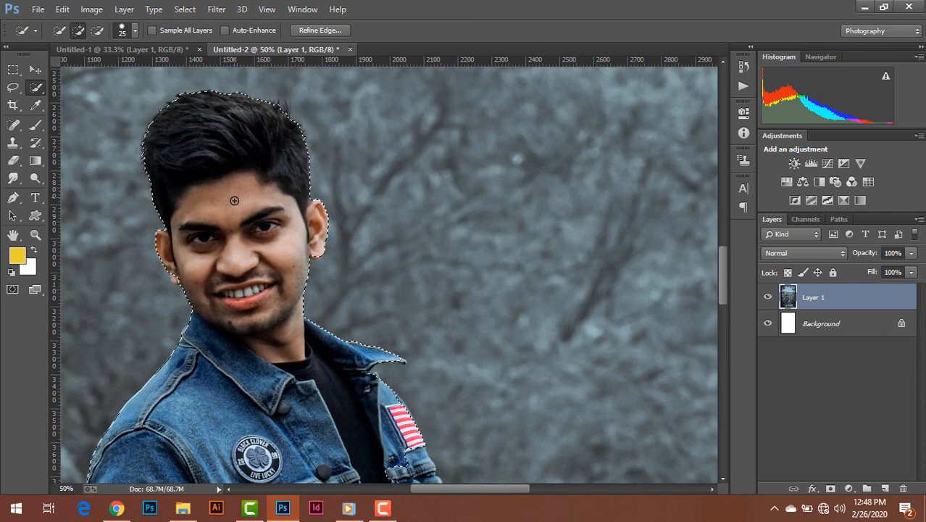
scroll(234, 200, down, 5)
mouse_move(419, 310)
mouse_down()
mouse_move(433, 328)
mouse_move(432, 355)
mouse_up()
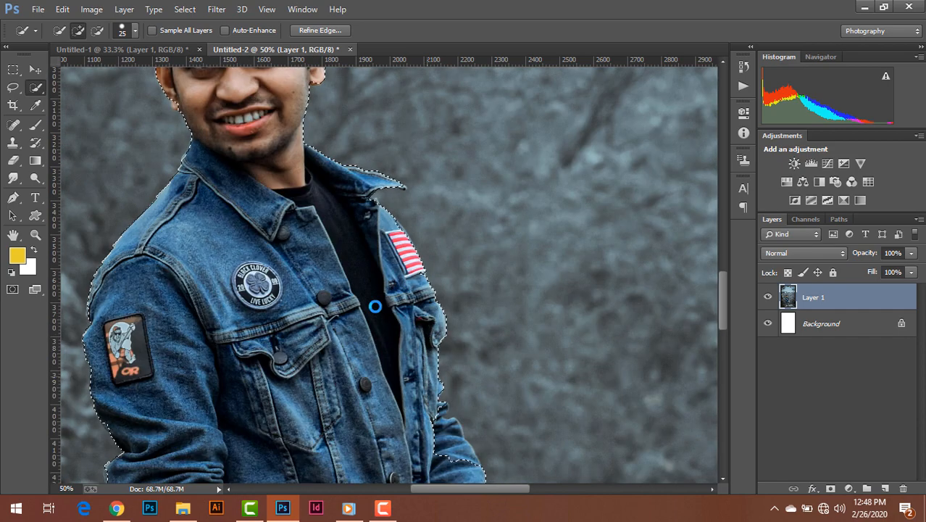
Add the remaining edges of the flag-side sleeve and the jacket's hem to the selection.
scroll(375, 306, down, 3)
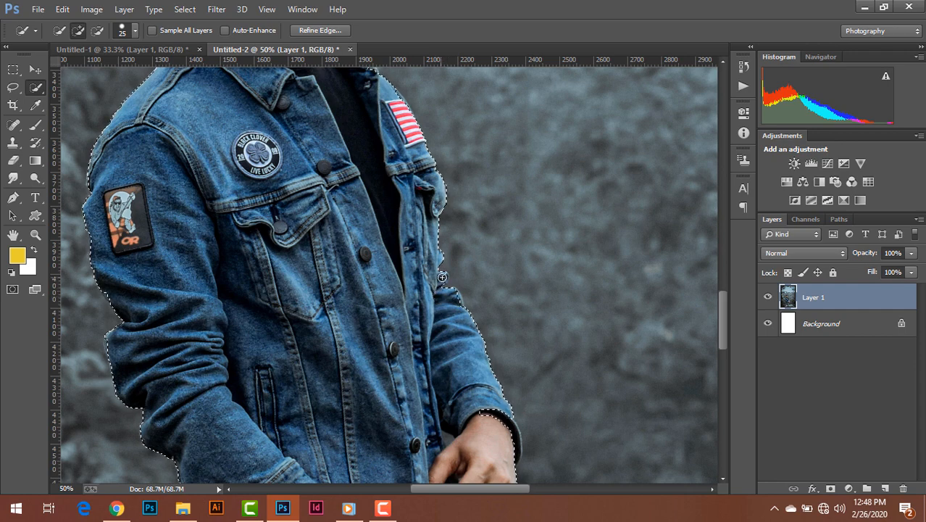
scroll(427, 318, down, 2)
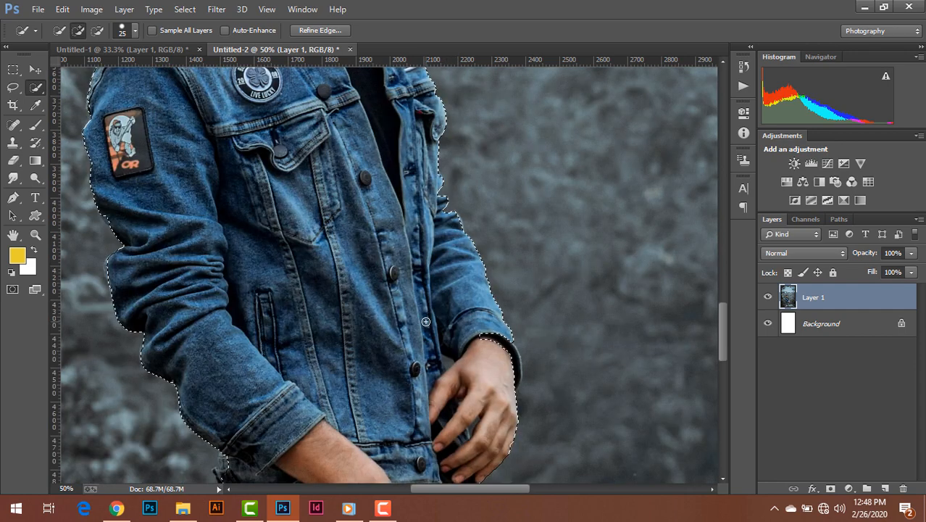
scroll(425, 321, down, 1)
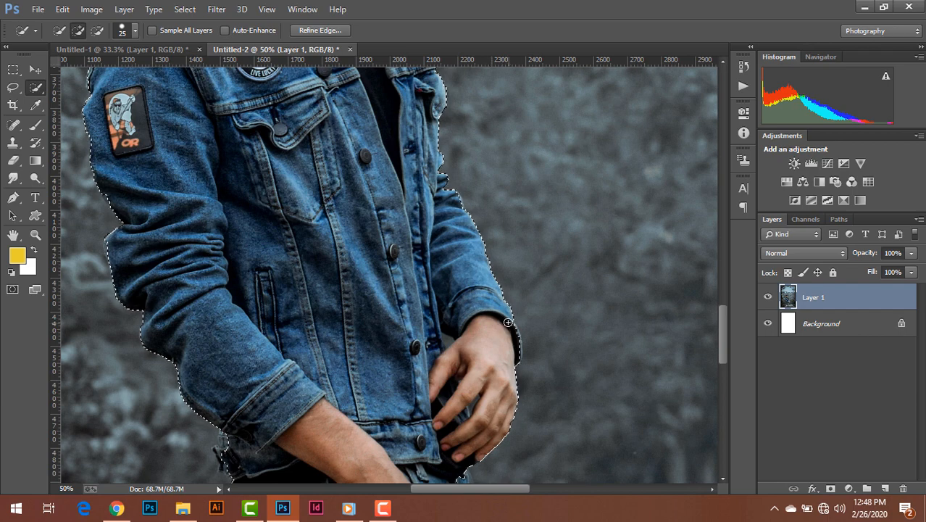
scroll(479, 333, down, 4)
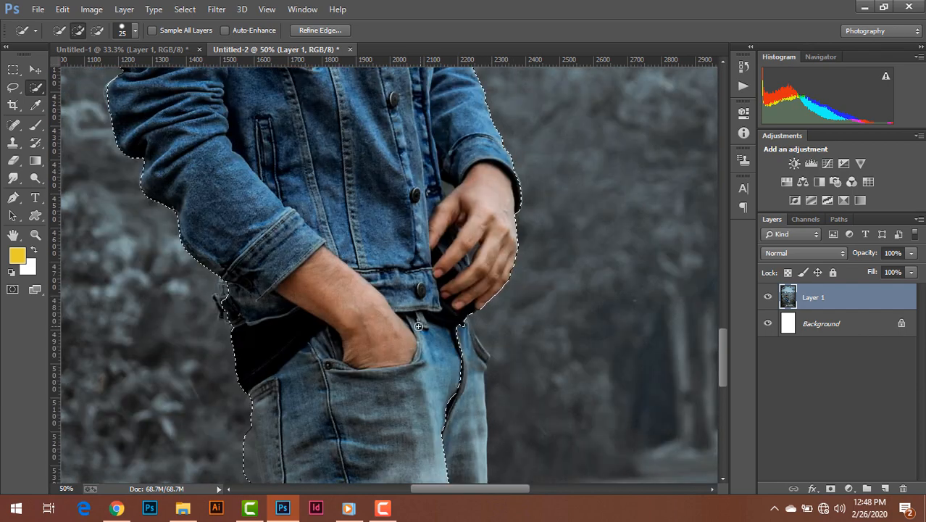
click(226, 311)
scroll(428, 341, down, 3)
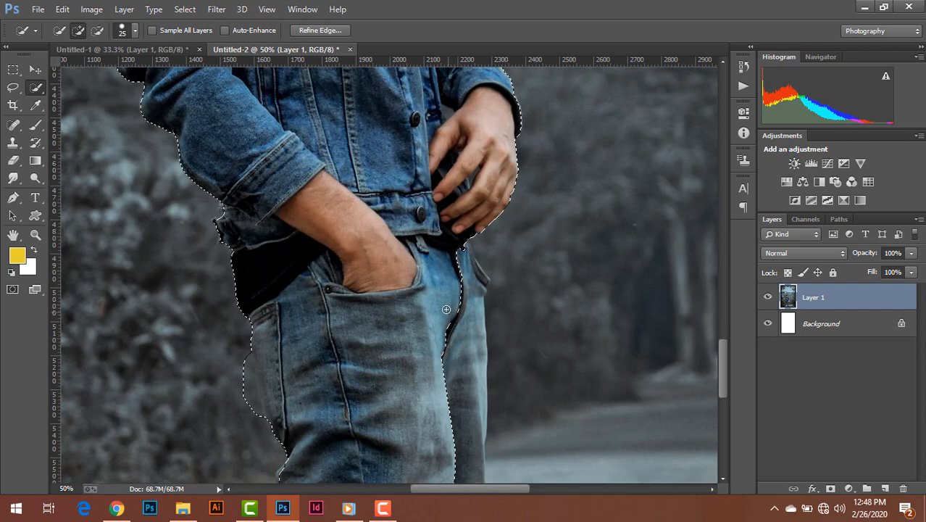
Add the unselected rear leg of the jeans to the selection, from the waist down to the photo's edge.
click(447, 310)
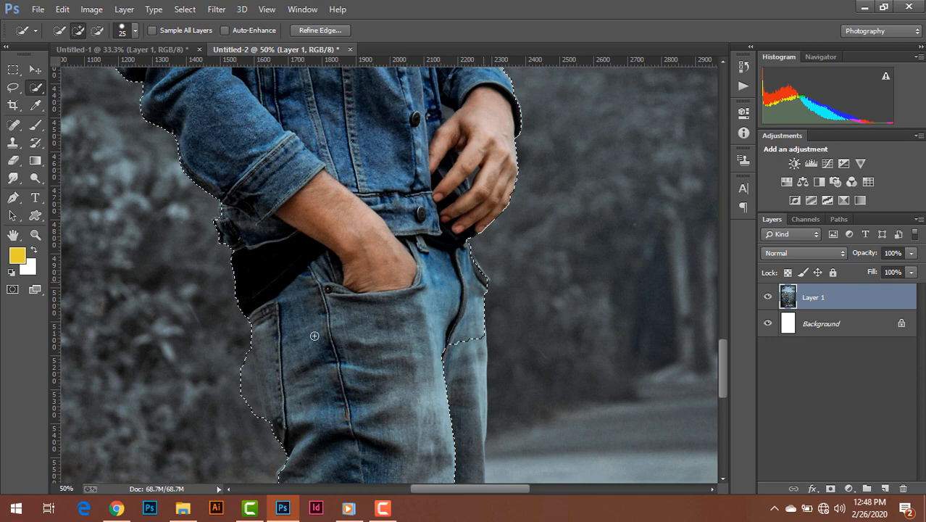
scroll(315, 336, down, 5)
drag(466, 214, 462, 290)
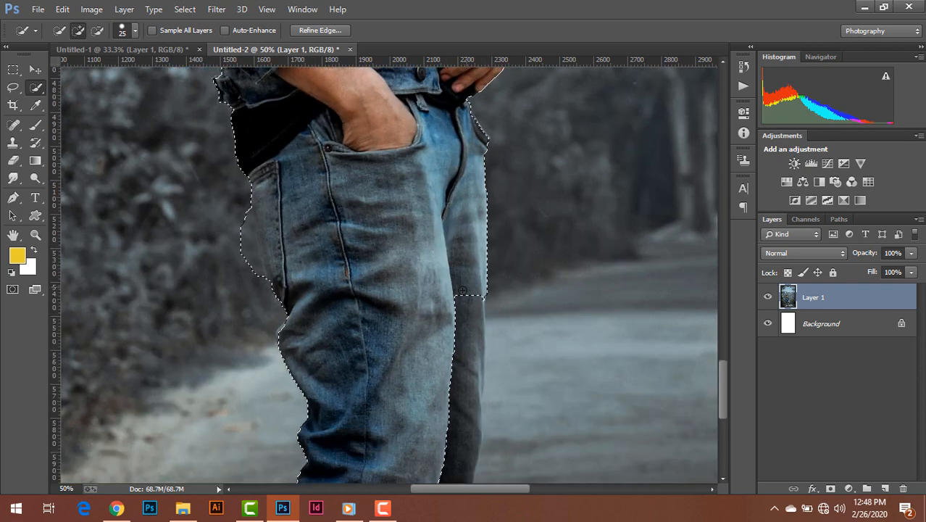
click(451, 375)
scroll(424, 352, down, 2)
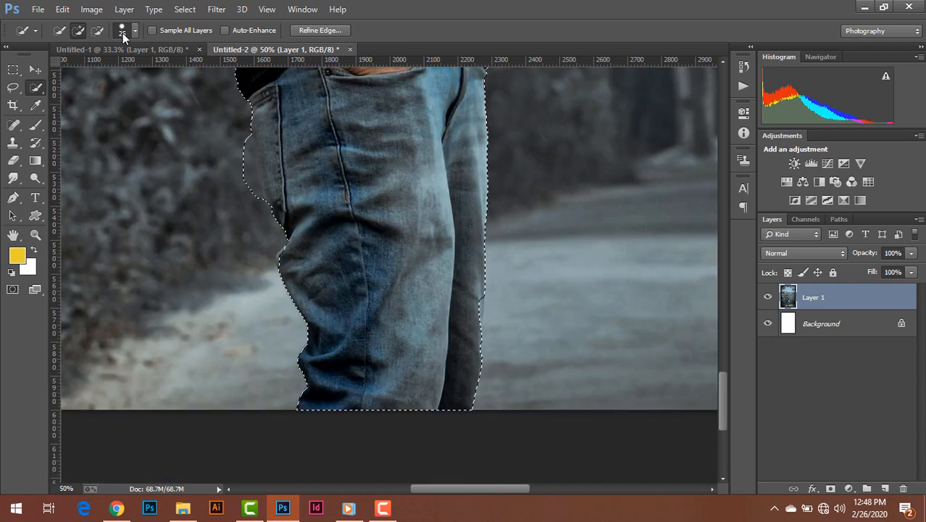
Subtract the excess background beside the jeans' back pocket, and add the clipped pocket edge back to the selection.
click(97, 32)
drag(244, 153, 253, 192)
drag(241, 138, 244, 143)
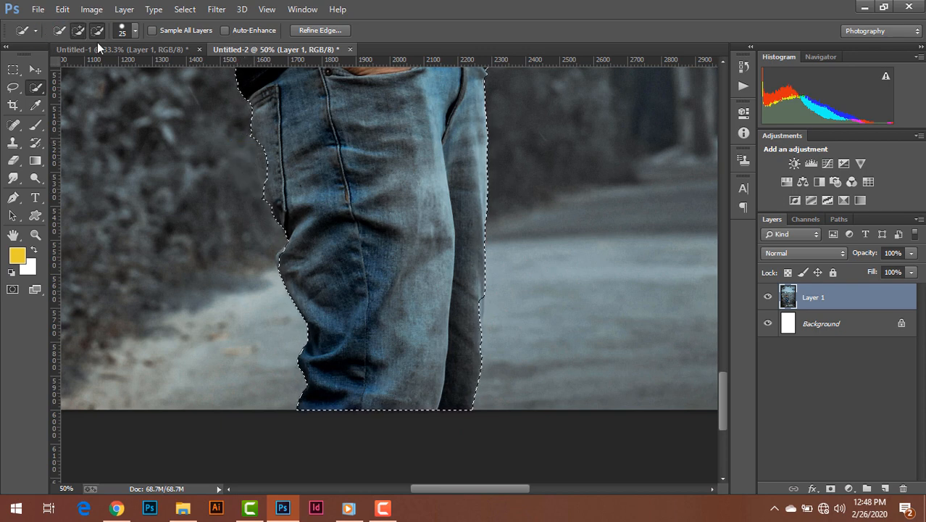
click(78, 29)
mouse_move(265, 153)
mouse_down()
mouse_move(261, 144)
mouse_move(267, 188)
mouse_up()
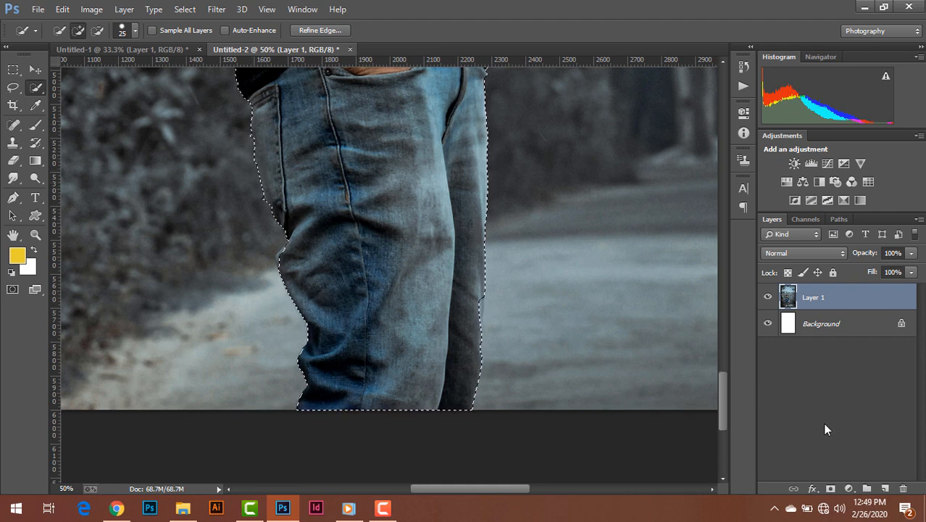
Add a layer mask to Layer 1 from the selection to hide the background around the man.
click(830, 489)
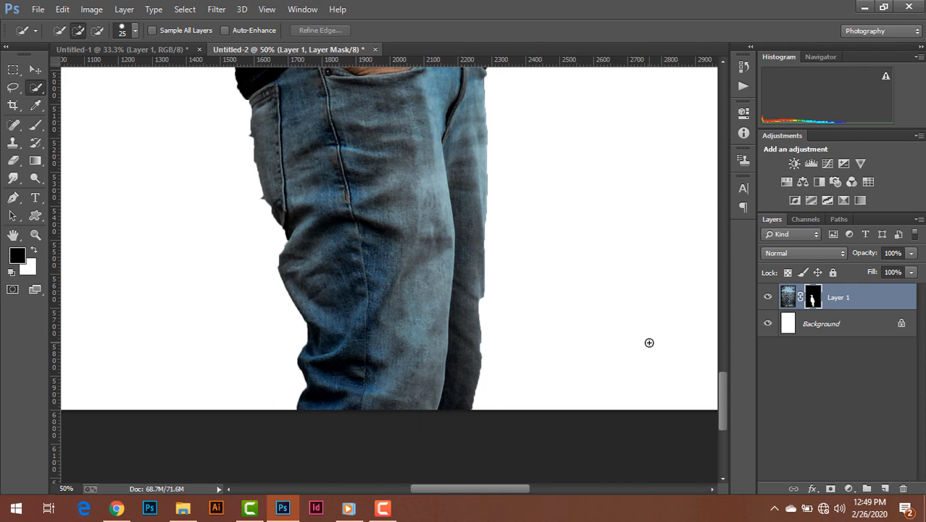
key(ctrl+minus)
key(ctrl+minus)
key(ctrl+minus)
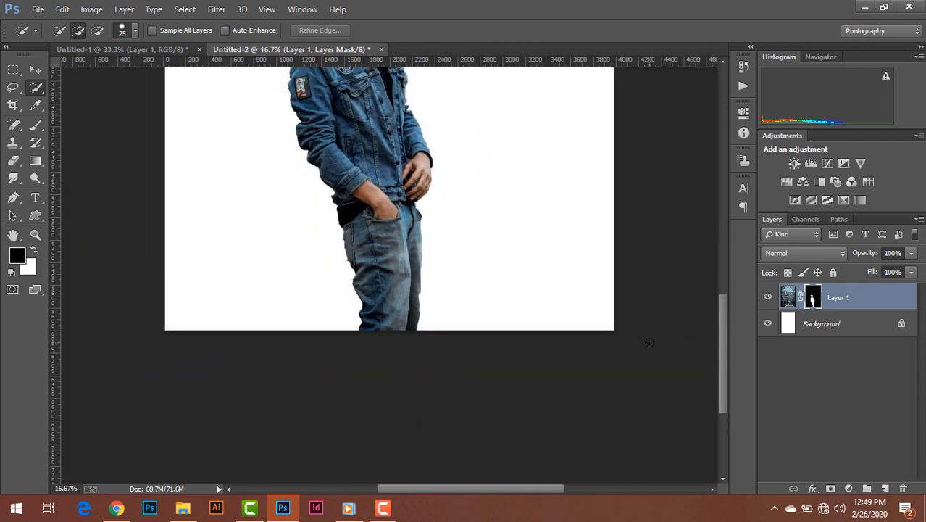
key(ctrl+minus)
key(ctrl+minus)
key(ctrl+plus)
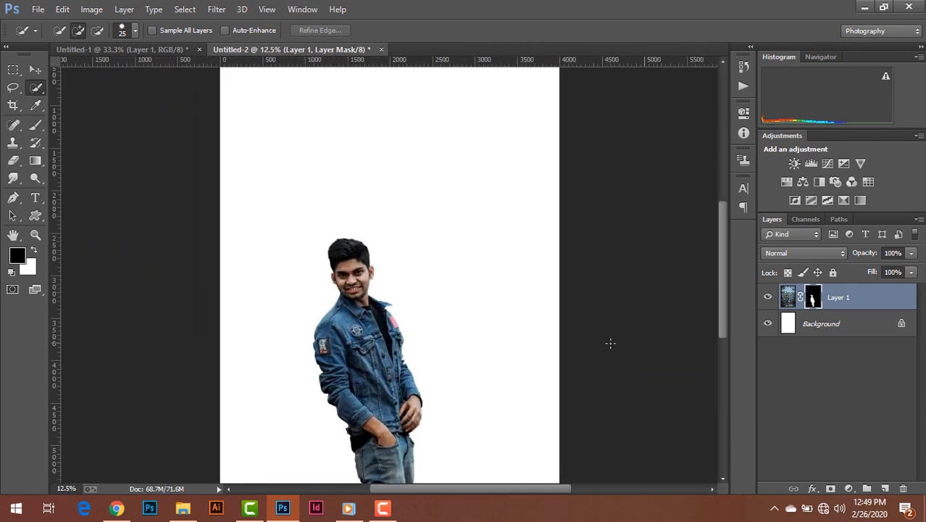
Open Refine Mask for Layer 1's mask, set the view mode to On Black and enable Smart Radius.
scroll(449, 206, down, 2)
right_click(817, 293)
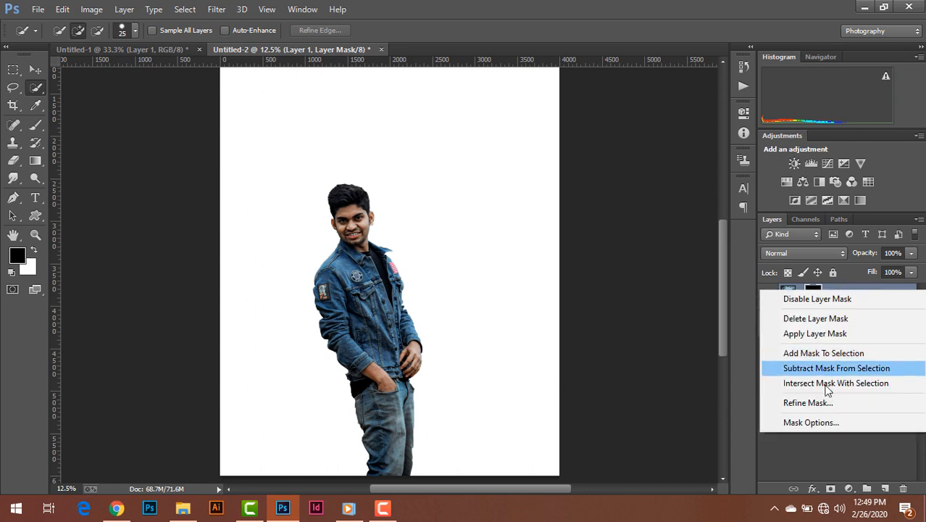
click(768, 402)
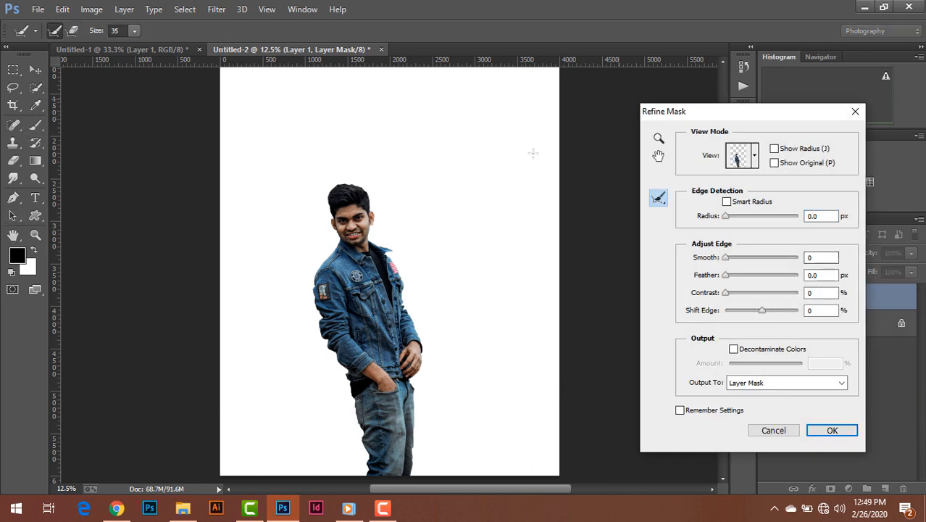
click(741, 161)
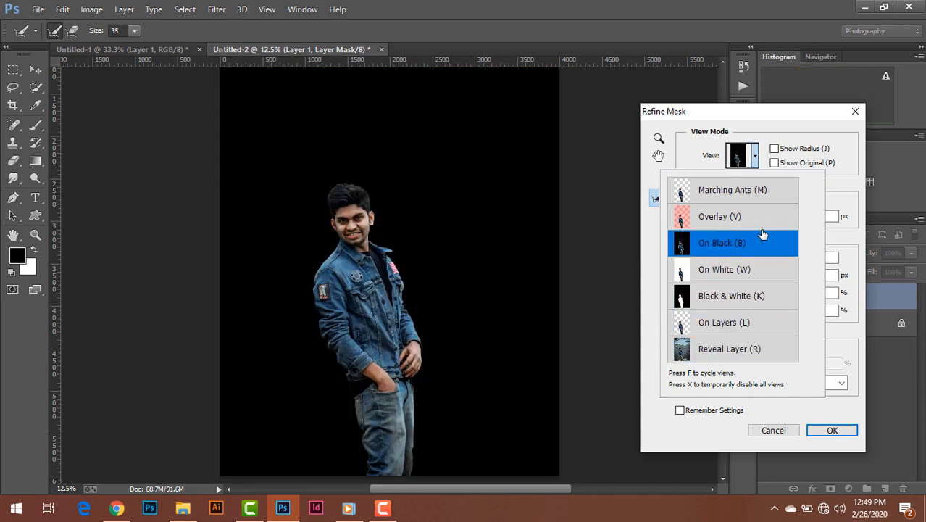
click(906, 205)
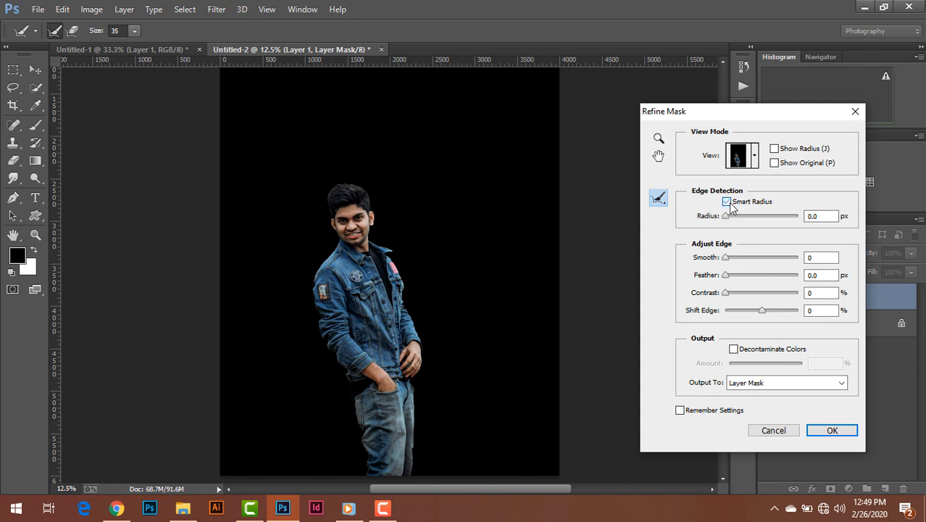
Set the edge detection radius to 3.3 px with Smart Radius, and touch up the top of the hair with a size 69 refine brush.
click(727, 201)
drag(726, 216, 736, 216)
click(134, 30)
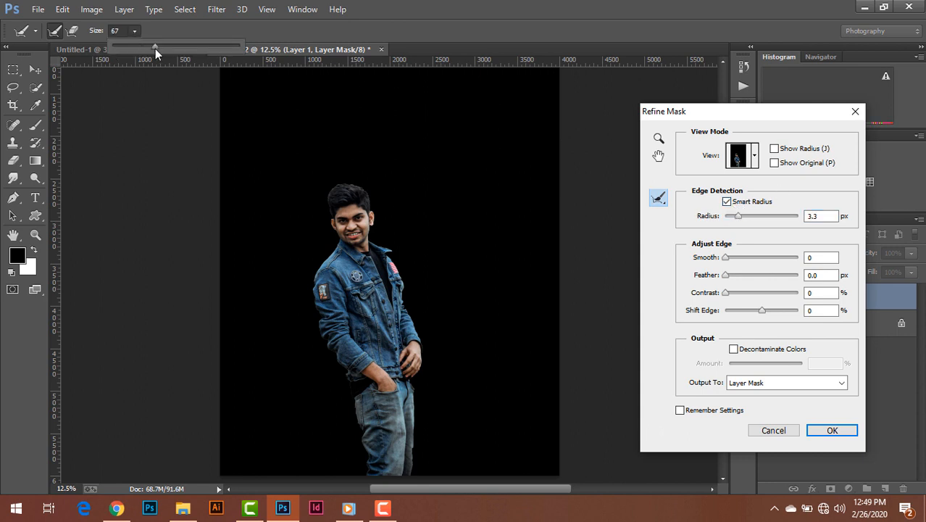
drag(155, 49, 156, 48)
click(346, 185)
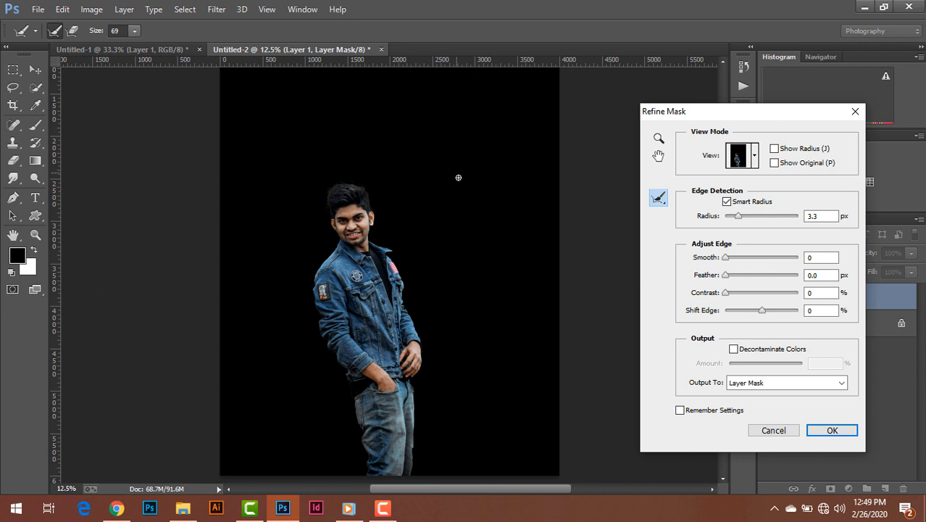
Set the mask edge contrast to 12%, add slight smoothing, and accept the refinement.
drag(726, 294, 735, 294)
drag(726, 258, 731, 259)
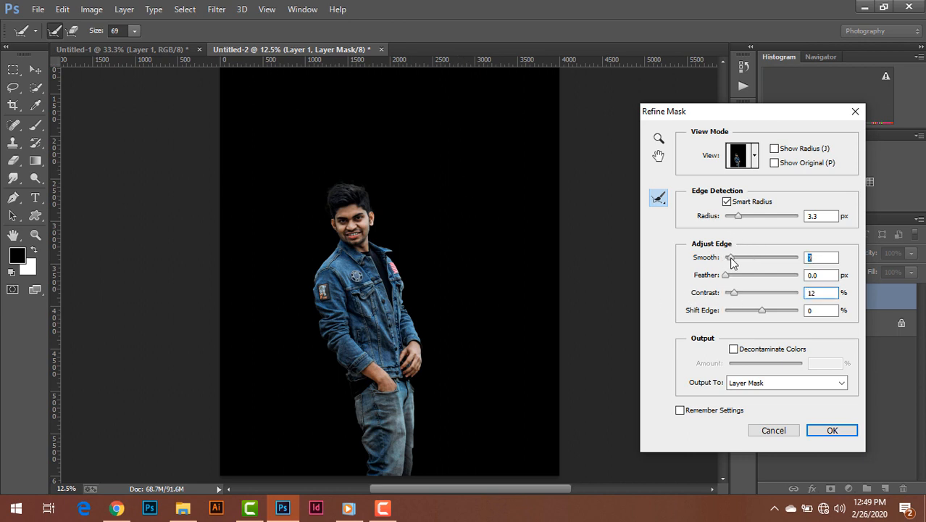
click(829, 430)
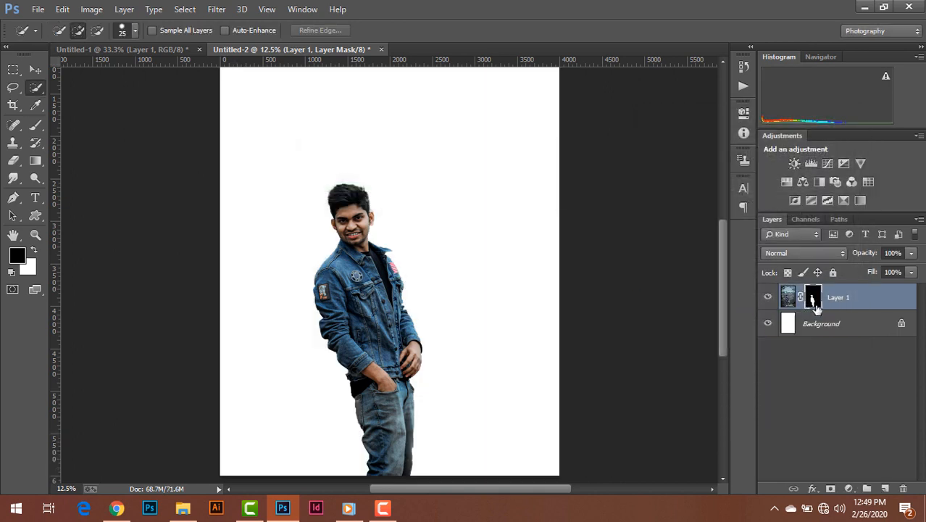
Try applying Layer 1's mask, hide the white Background layer, and undo the mask application.
right_click(815, 299)
click(819, 336)
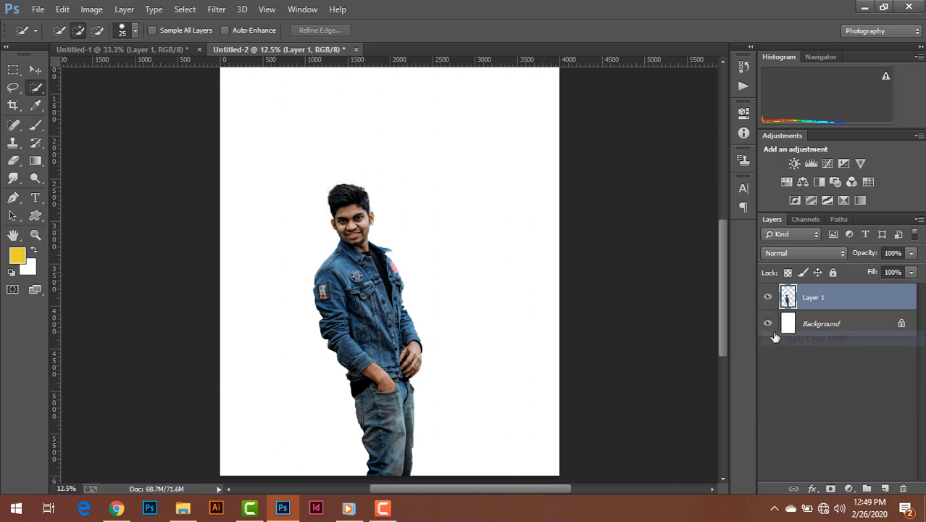
click(768, 324)
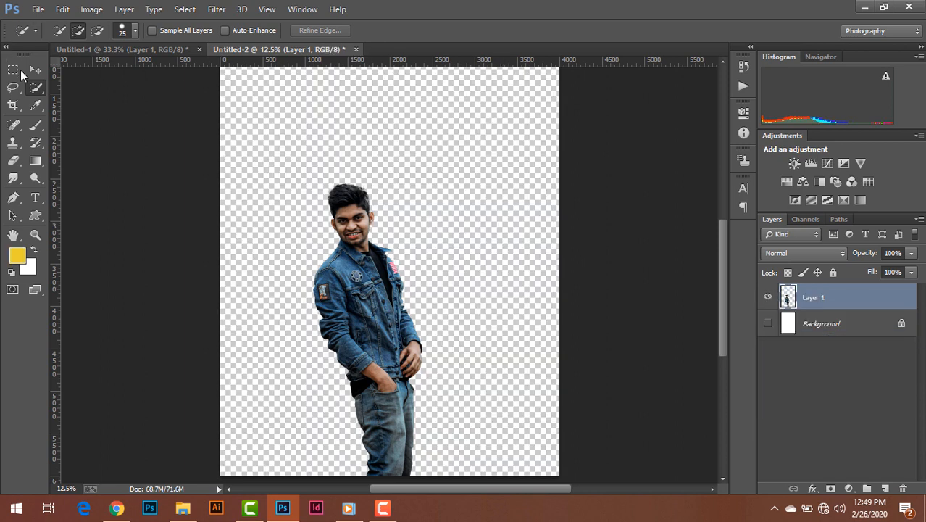
key(ctrl+z)
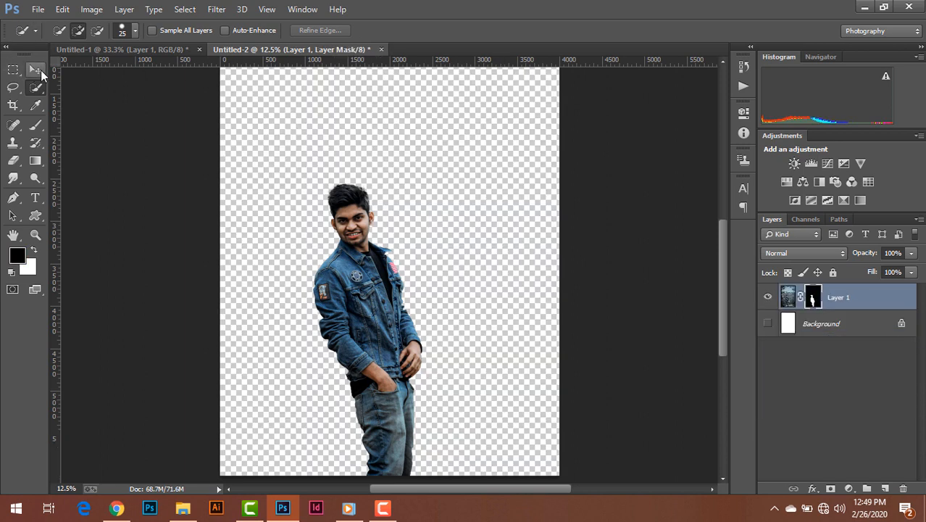
Refine Layer 1's mask again in On Layers view with 25% contrast, and apply the mask permanently to the layer.
right_click(817, 299)
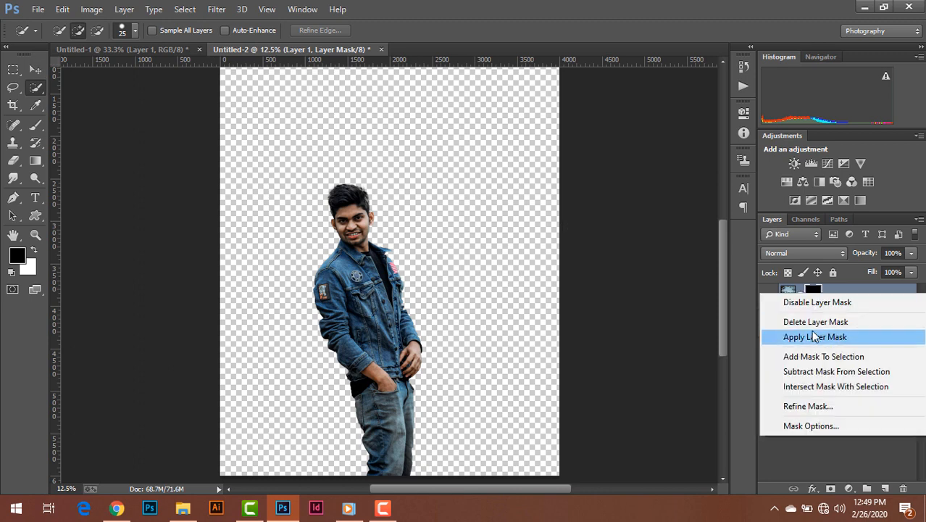
click(806, 405)
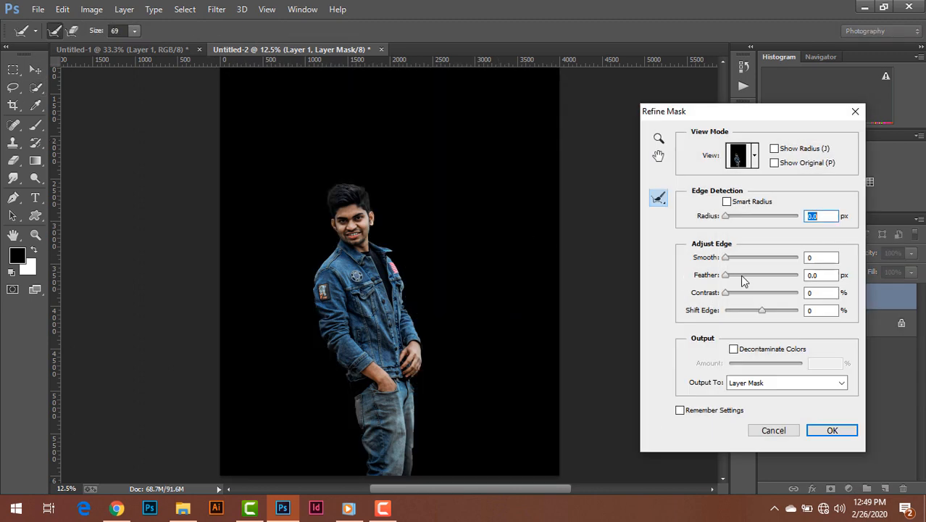
click(742, 165)
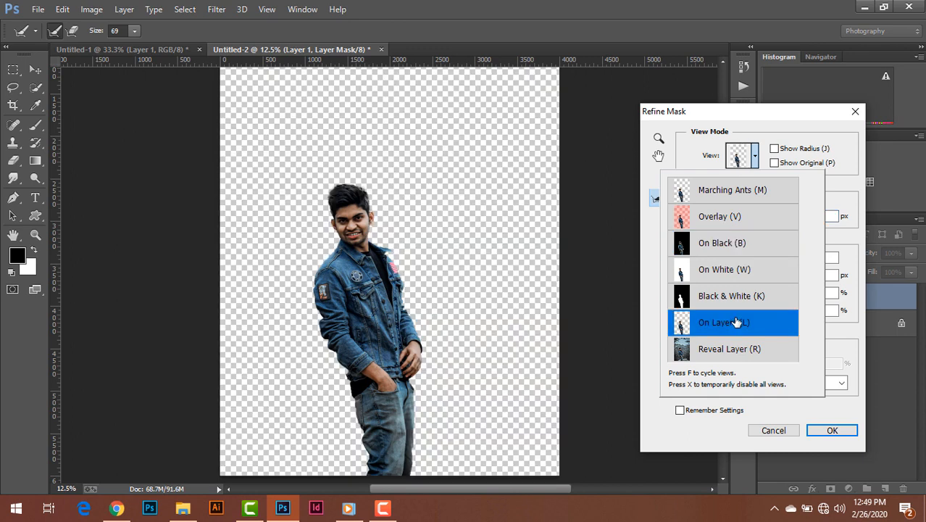
click(849, 190)
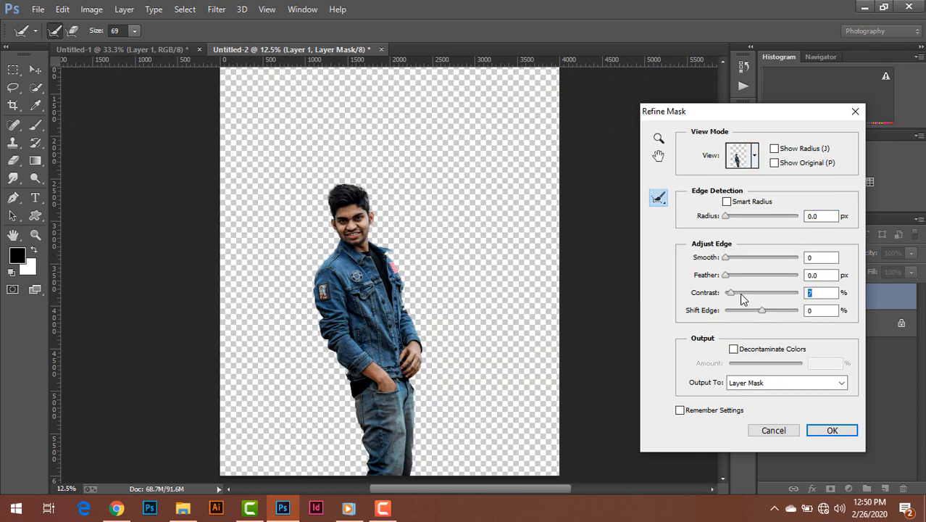
mouse_move(739, 292)
mouse_down()
mouse_move(755, 290)
mouse_move(742, 290)
mouse_up()
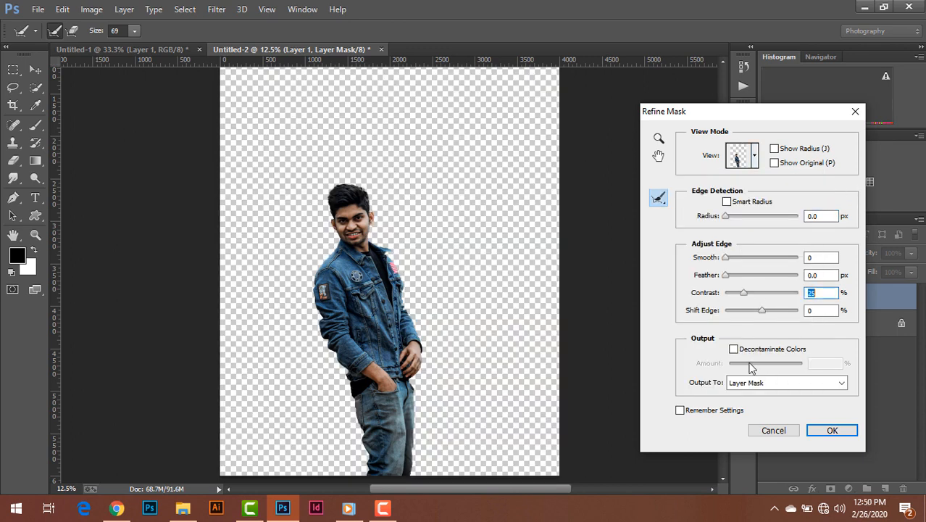
click(836, 436)
right_click(813, 298)
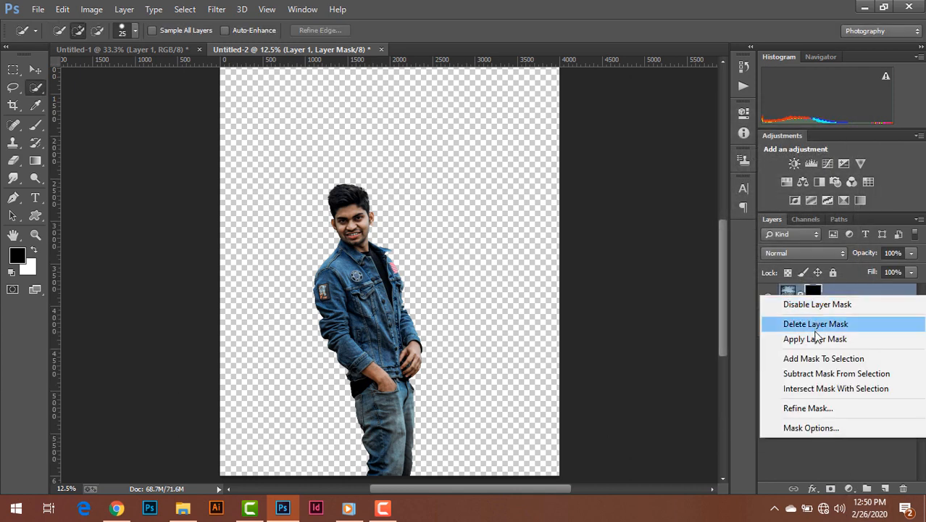
click(814, 337)
Scale the cut-out man up to about 159% and move him toward the canvas centre, at about X 1968, Y 3709.5 px.
key(ctrl+minus)
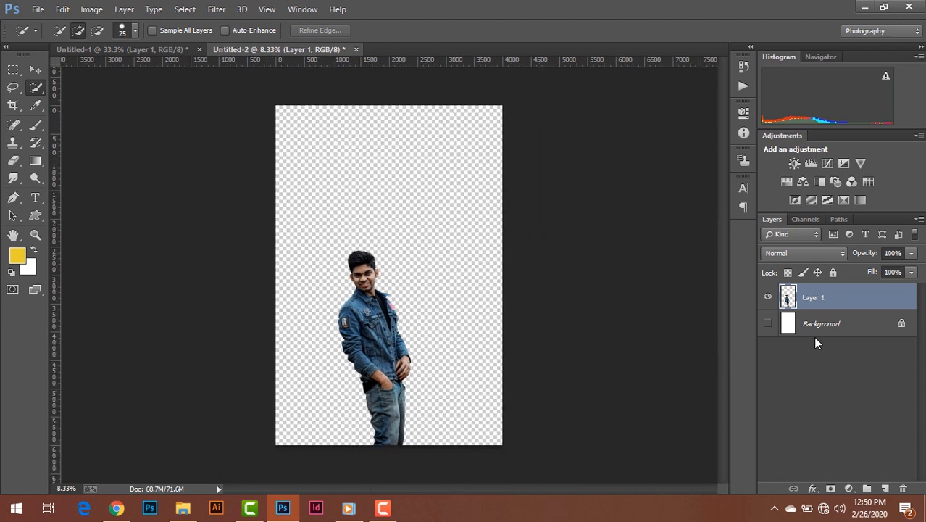
key(ctrl+t)
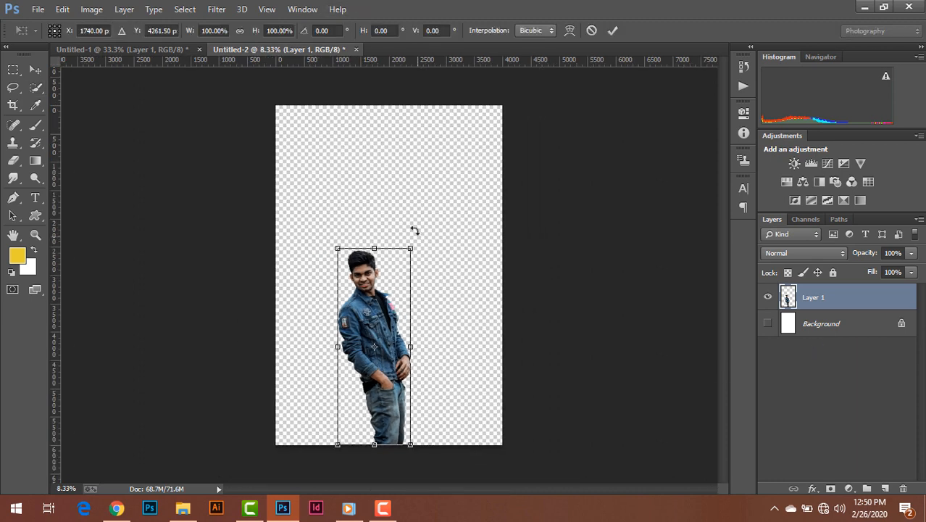
drag(408, 244, 450, 183)
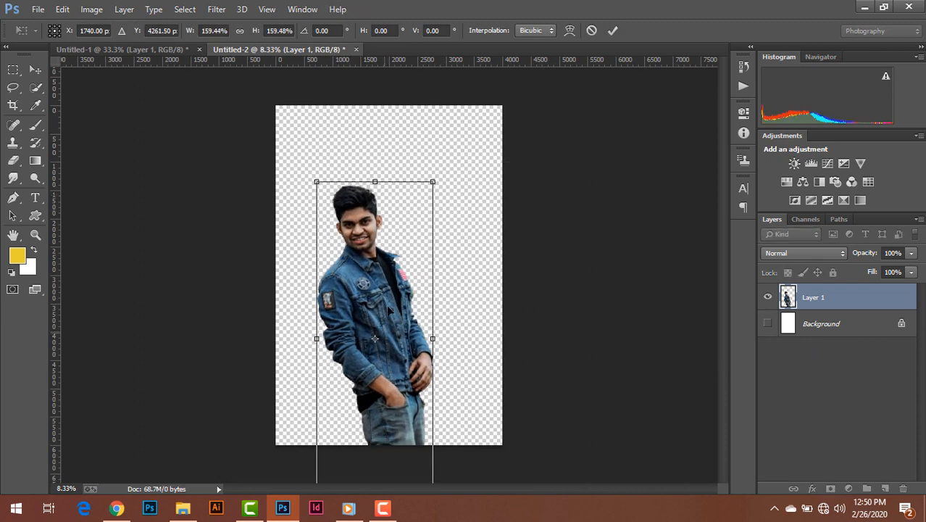
mouse_move(382, 334)
mouse_down()
mouse_move(387, 308)
mouse_move(398, 308)
mouse_up()
click(612, 30)
key(w)
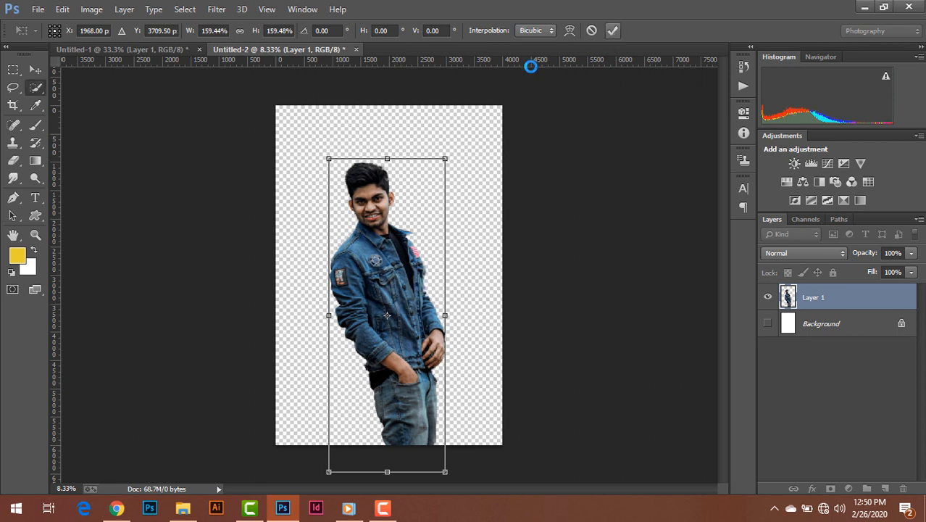
Bring the sky-and-grass image from Untitled-1 into Untitled-2 and place its layer beneath the man's layer.
click(134, 51)
click(35, 71)
drag(432, 253, 389, 276)
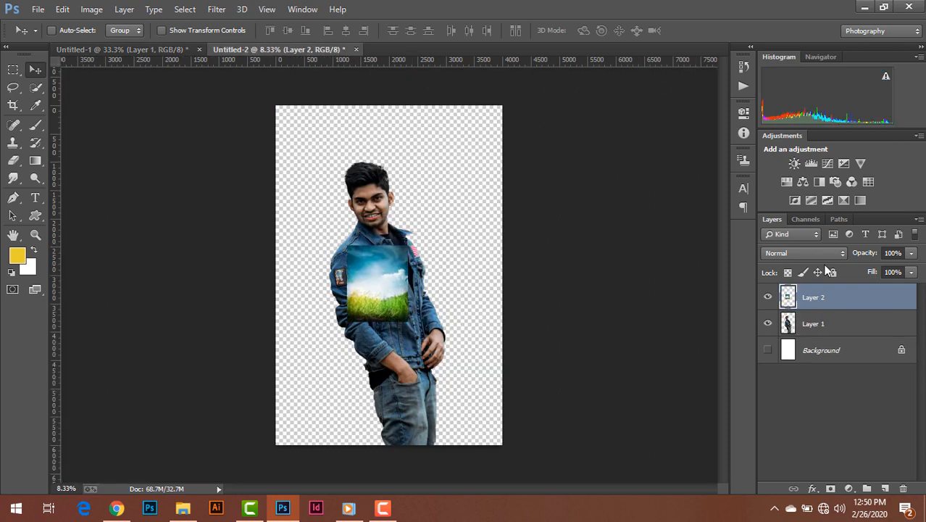
drag(828, 299, 829, 326)
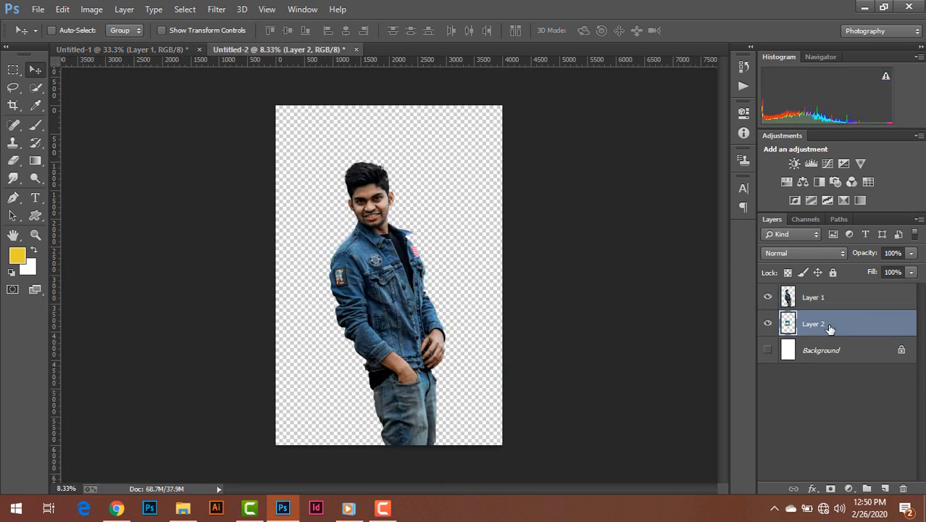
Enlarge the sky-and-grass image to about 467% and position it to fill the canvas behind the man.
key(ctrl+t)
drag(410, 245, 570, 143)
drag(481, 204, 495, 197)
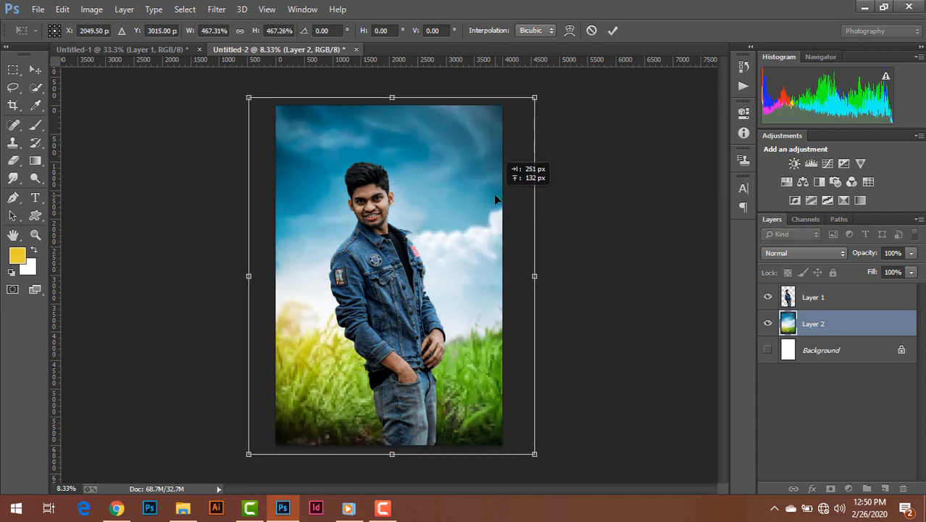
click(613, 31)
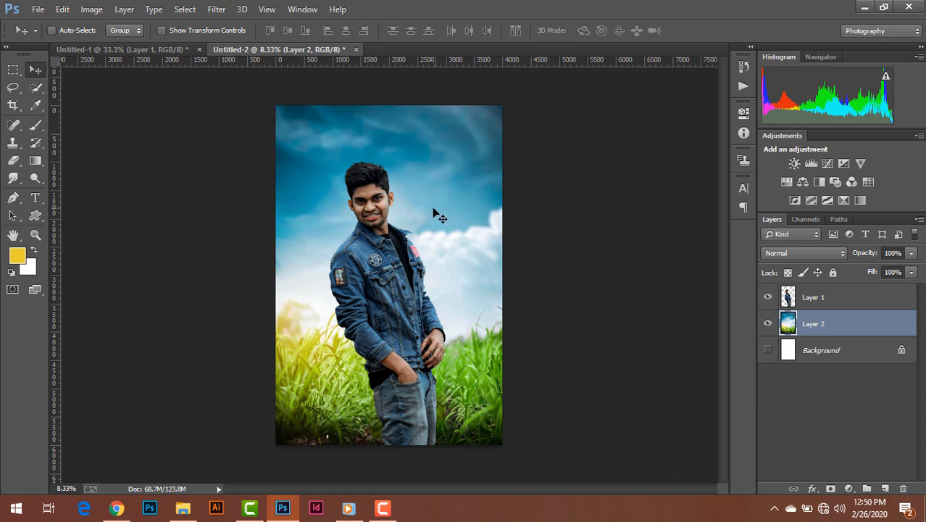
drag(433, 210, 444, 211)
drag(447, 221, 444, 216)
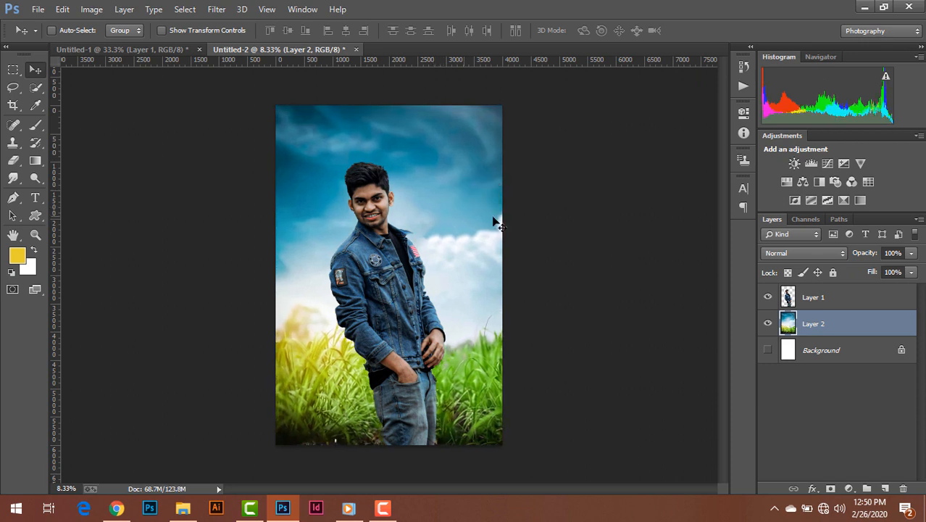
click(806, 300)
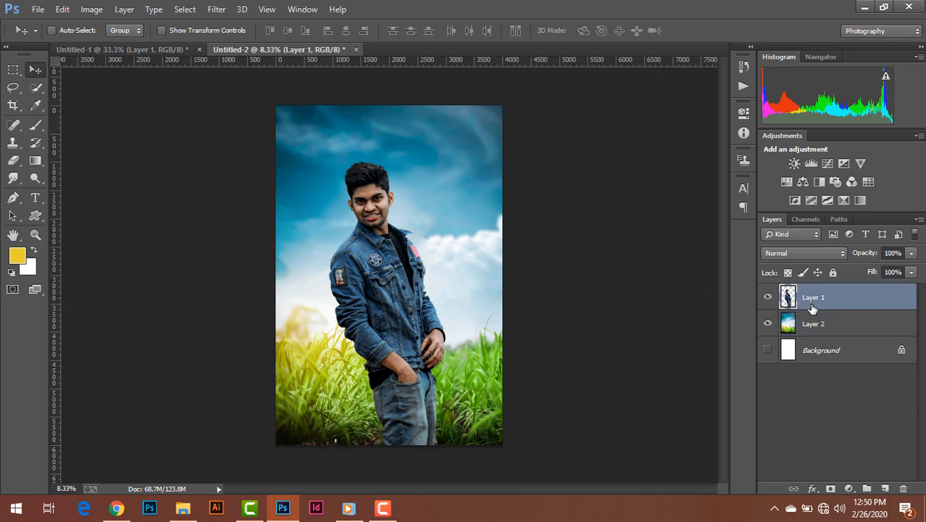
click(63, 8)
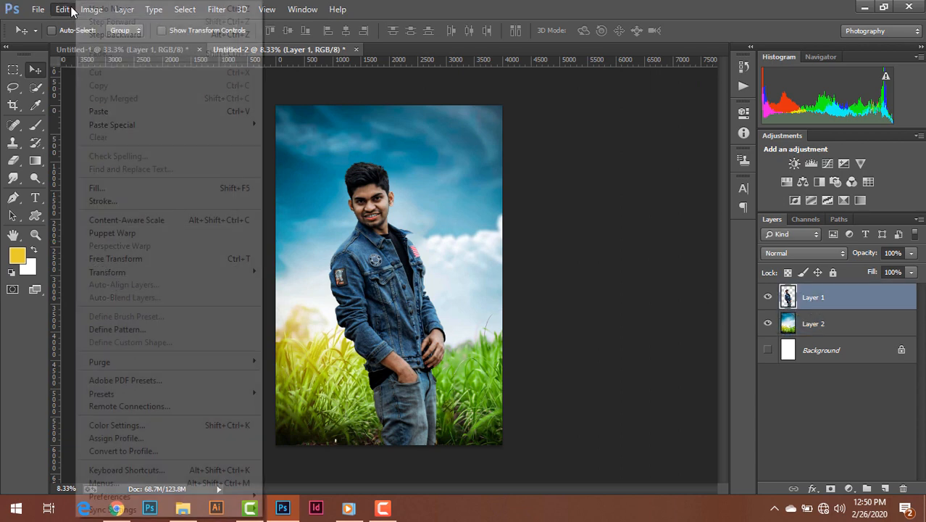
click(839, 332)
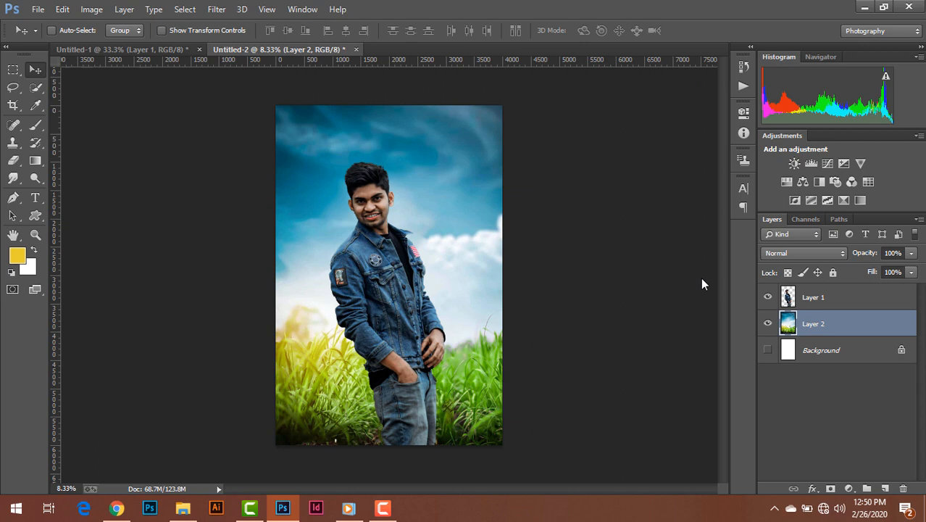
click(91, 8)
click(105, 63)
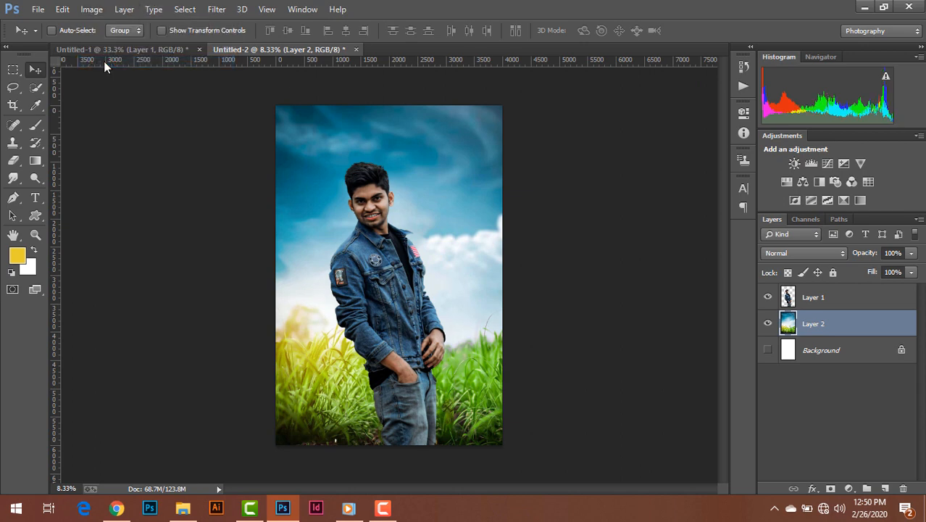
Add a new empty layer above the man's layer and set the foreground colour to orange #ef5c13.
click(823, 298)
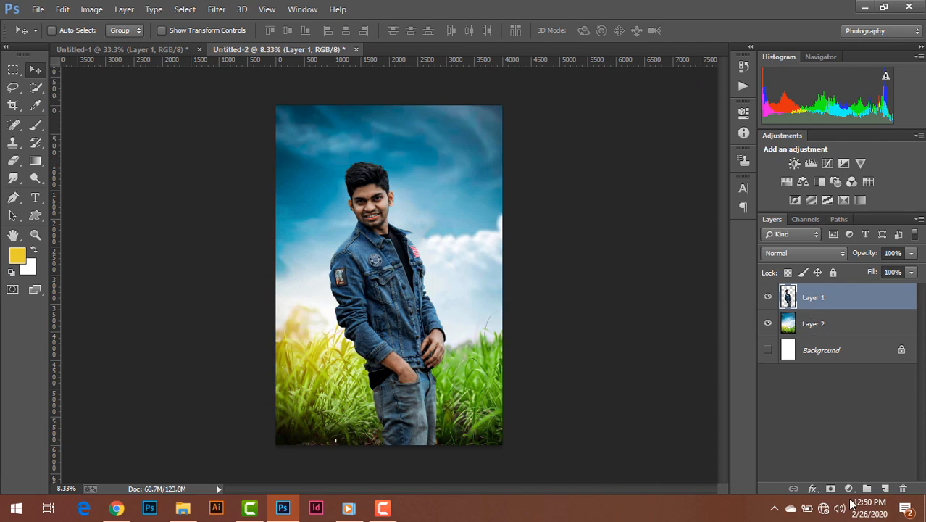
click(885, 489)
key(i)
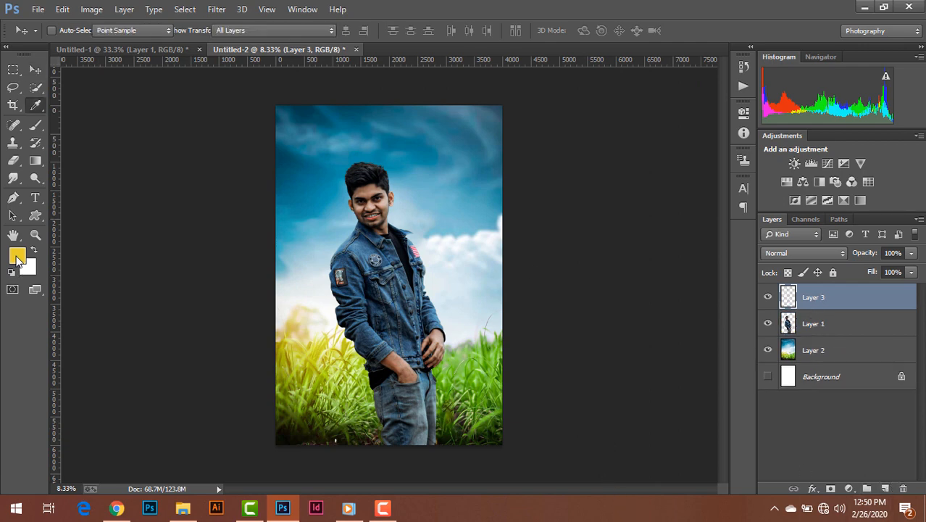
click(18, 259)
click(312, 325)
click(744, 210)
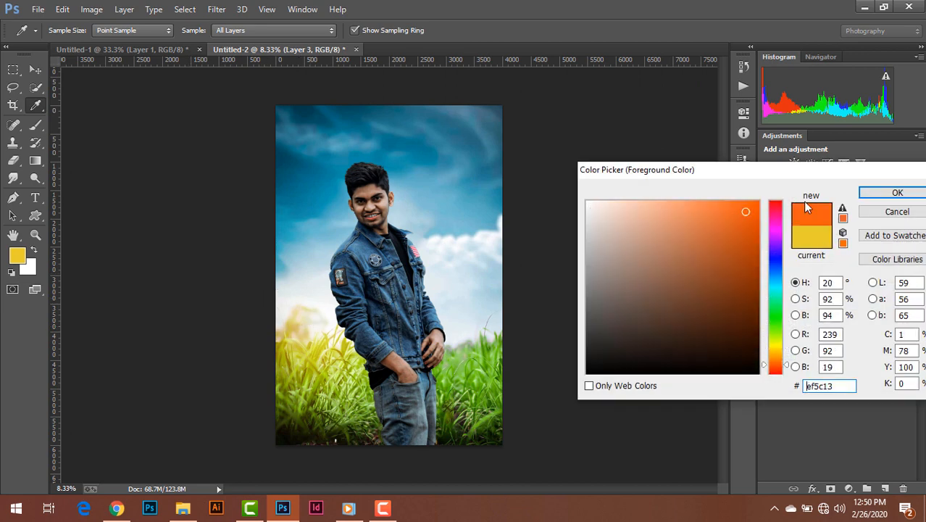
click(897, 192)
Paint one soft orange dab beside the man's face with a 1100 px brush, and set Layer 3's blend mode to Screen.
key(v)
key(b)
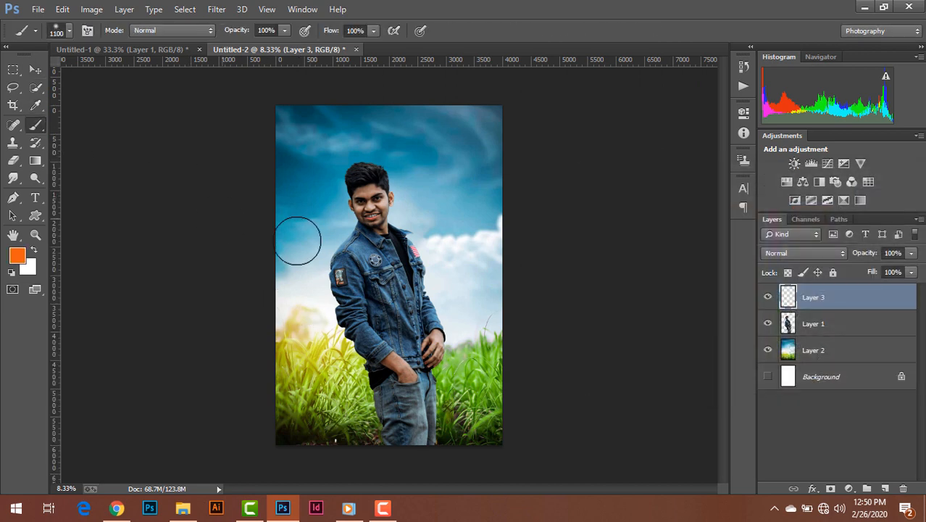
click(339, 216)
click(784, 253)
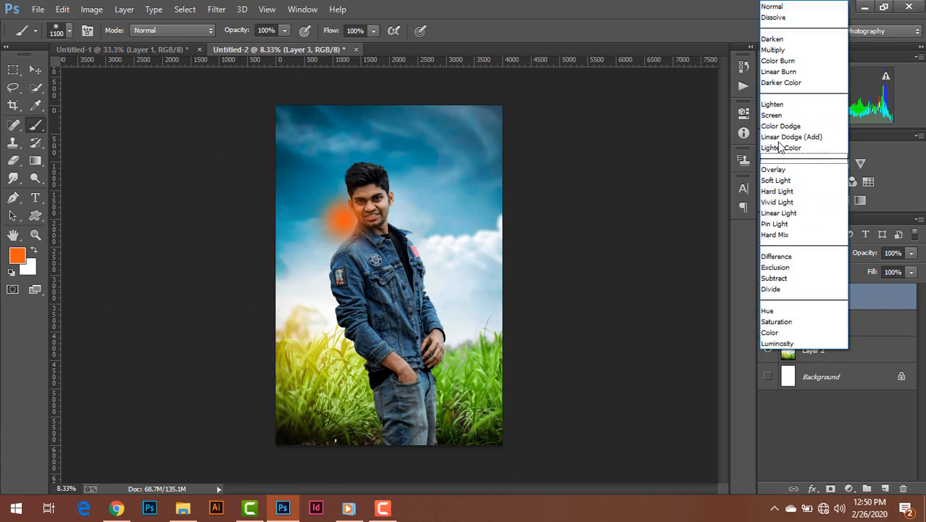
click(786, 112)
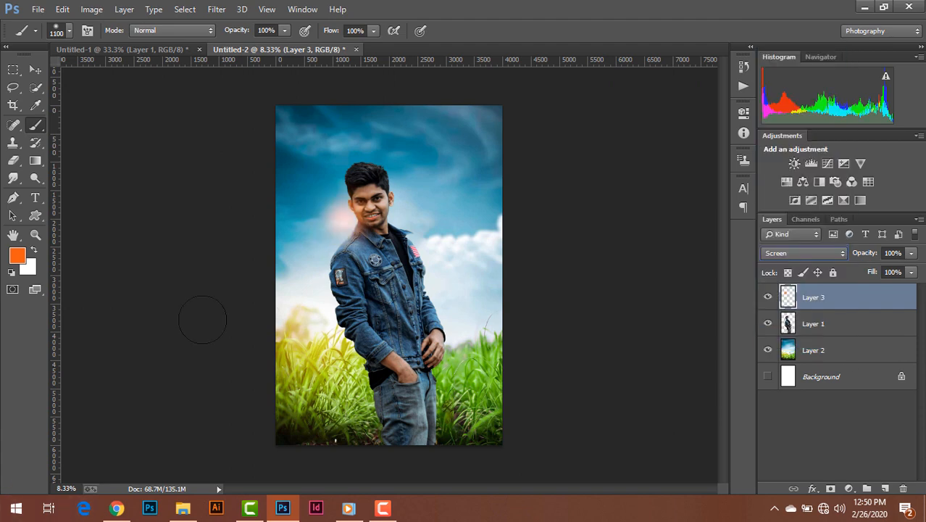
Scale the orange glow to about 246% and move it beside the man's shoulder, over the bright horizon at the canvas edge.
key(ctrl+t)
drag(395, 271, 434, 309)
drag(382, 219, 350, 282)
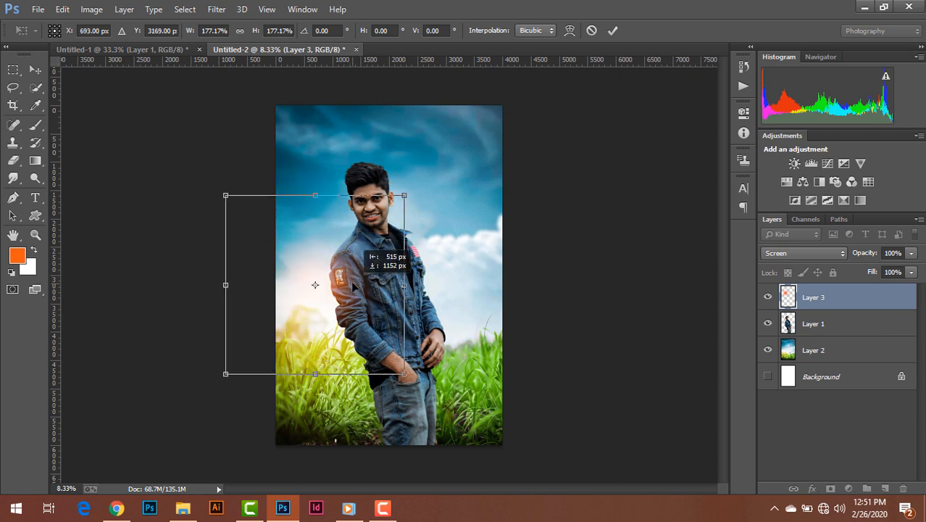
drag(406, 193, 442, 161)
mouse_move(348, 247)
mouse_down()
mouse_move(341, 262)
mouse_move(355, 257)
mouse_move(346, 252)
mouse_up()
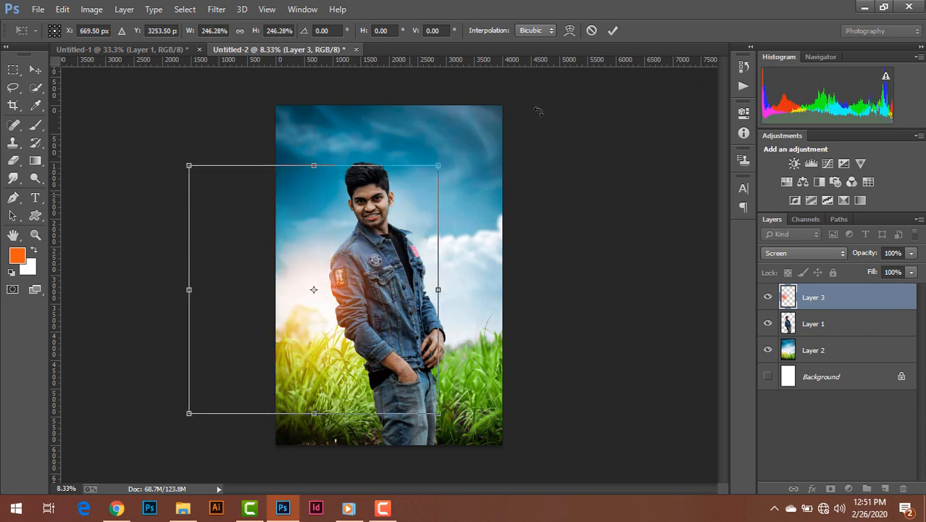
click(612, 30)
key(b)
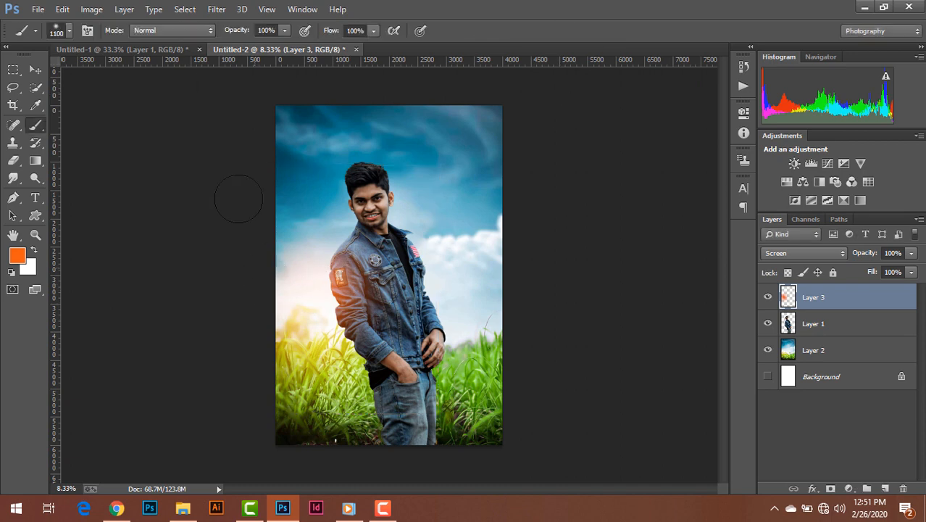
Apply the Imagenomic Noiseware Professional filter with its Default settings to the man's layer, Layer 1.
key(v)
click(840, 323)
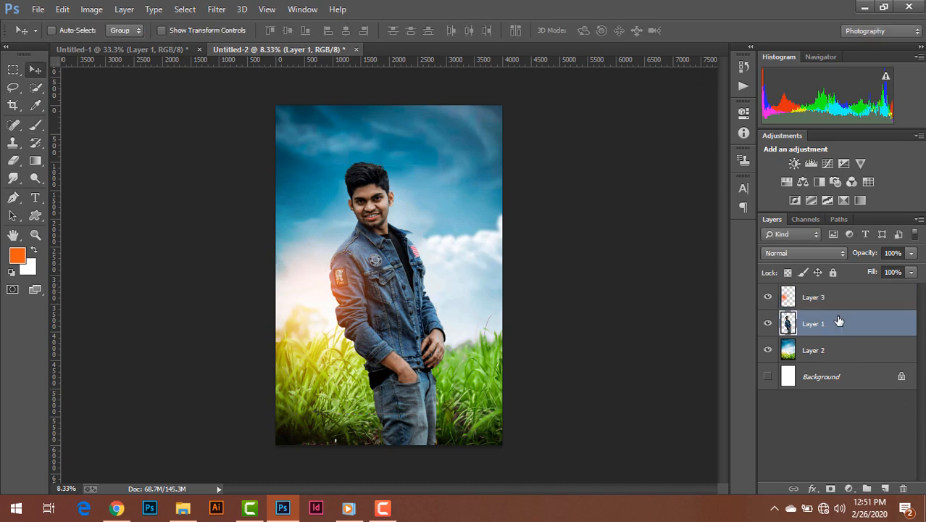
click(216, 8)
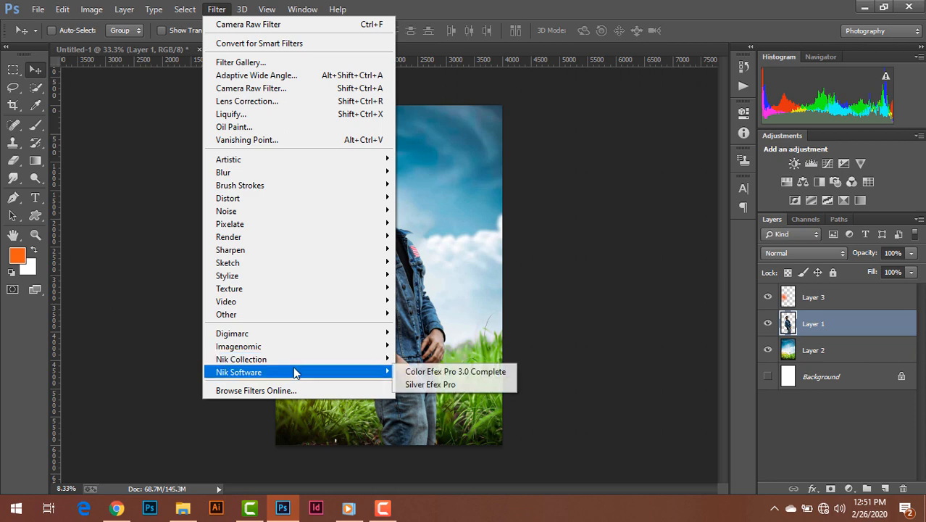
mouse_move(335, 357)
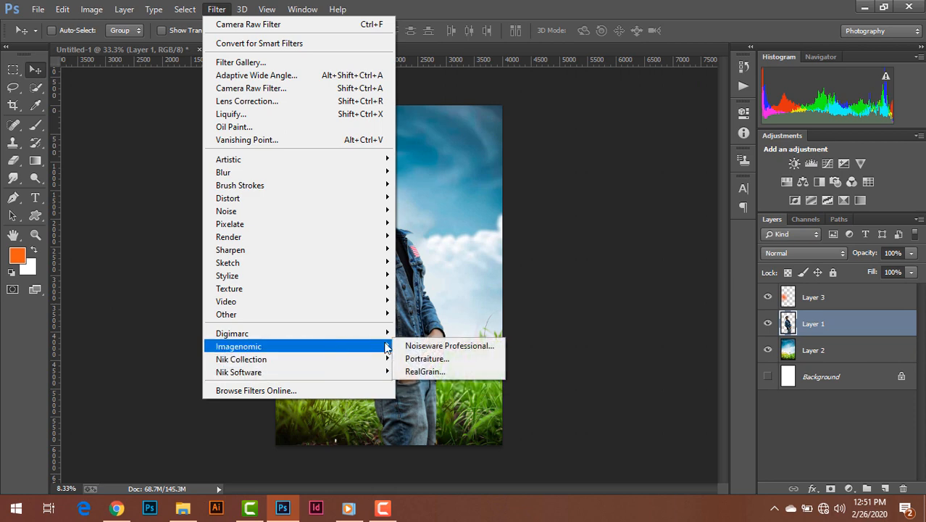
click(417, 341)
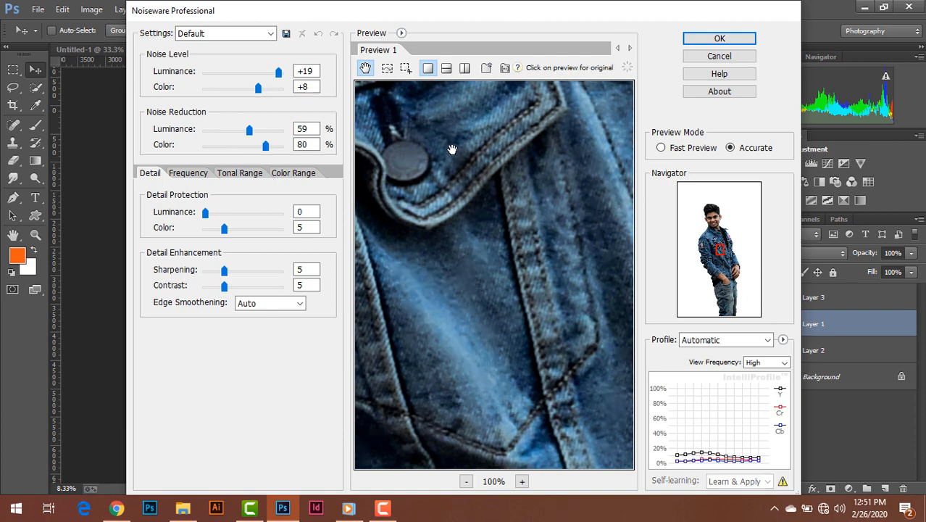
click(719, 38)
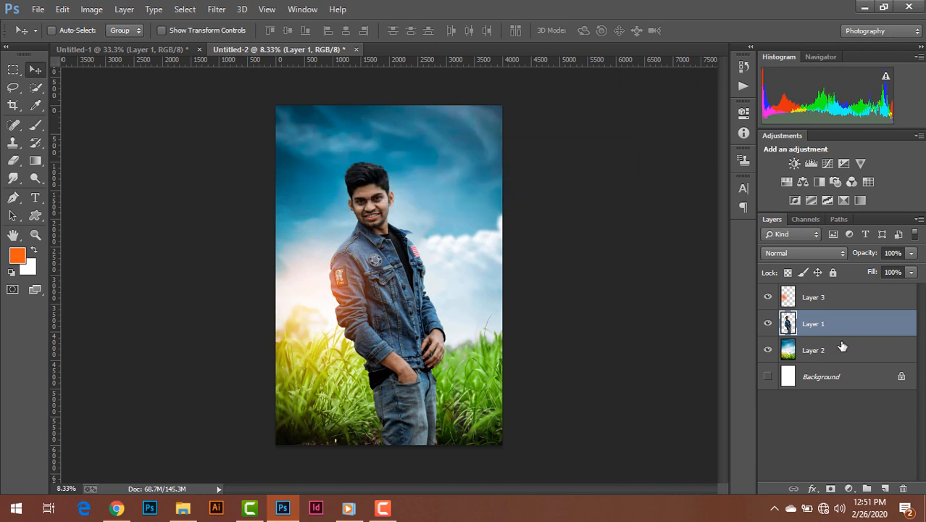
Try a Selective Color adjustment clipped to Layer 1, with Cyan at -29% for the Blacks.
click(849, 296)
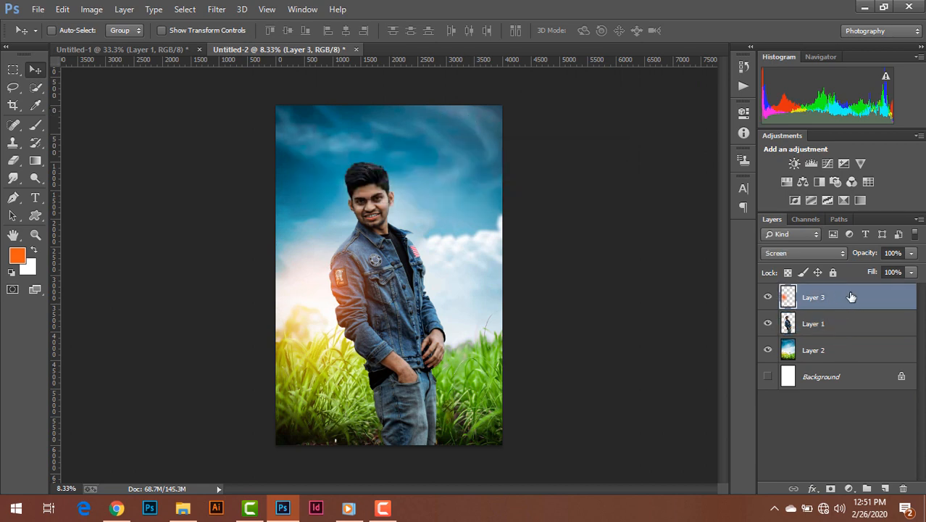
click(839, 326)
click(844, 200)
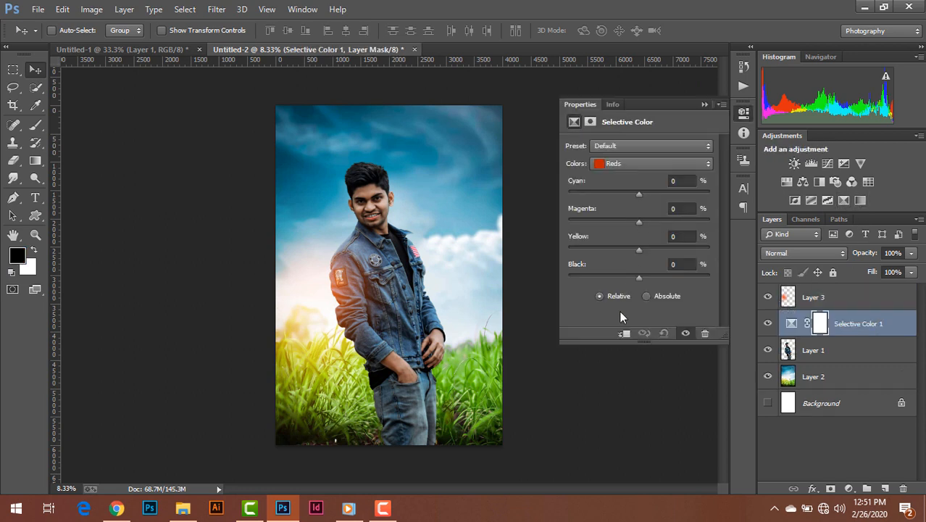
click(624, 333)
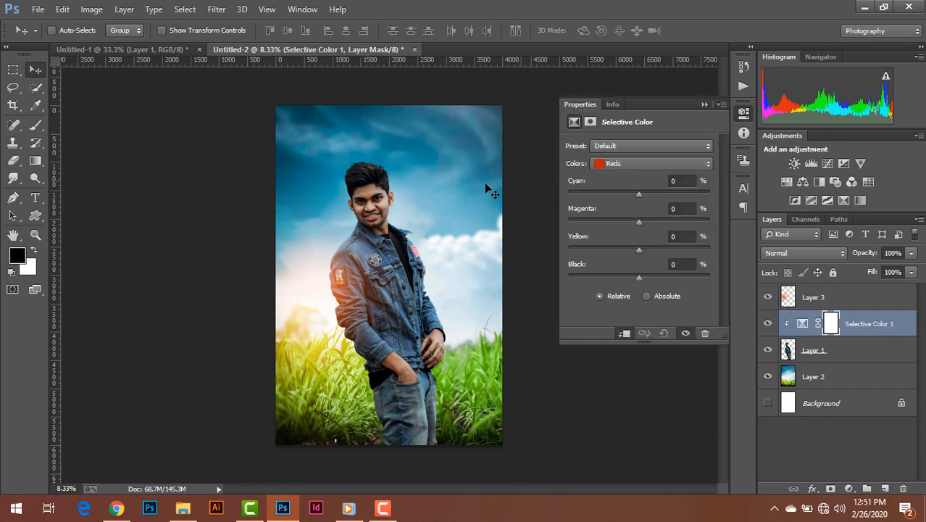
click(612, 165)
click(622, 262)
click(637, 274)
drag(637, 274, 638, 274)
drag(640, 194, 618, 192)
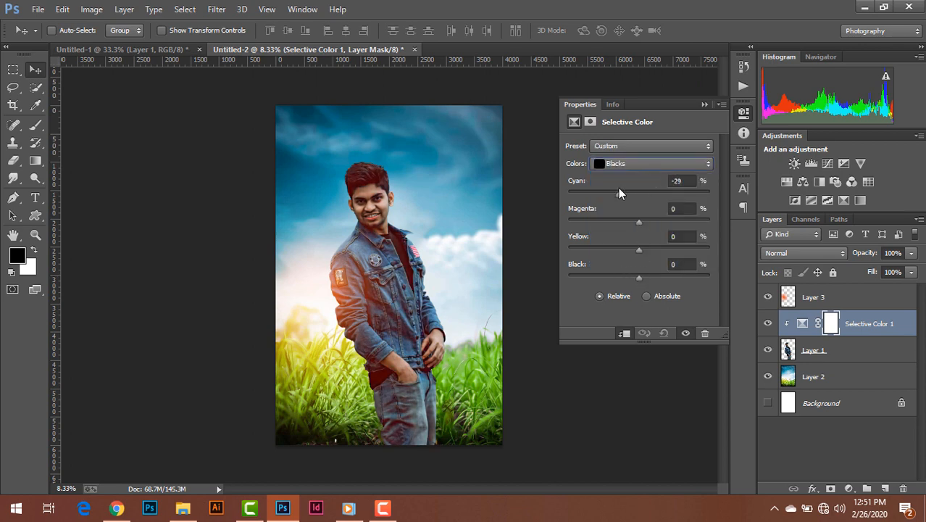
Delete the Selective Color adjustment layer above the man's layer.
click(705, 333)
click(442, 194)
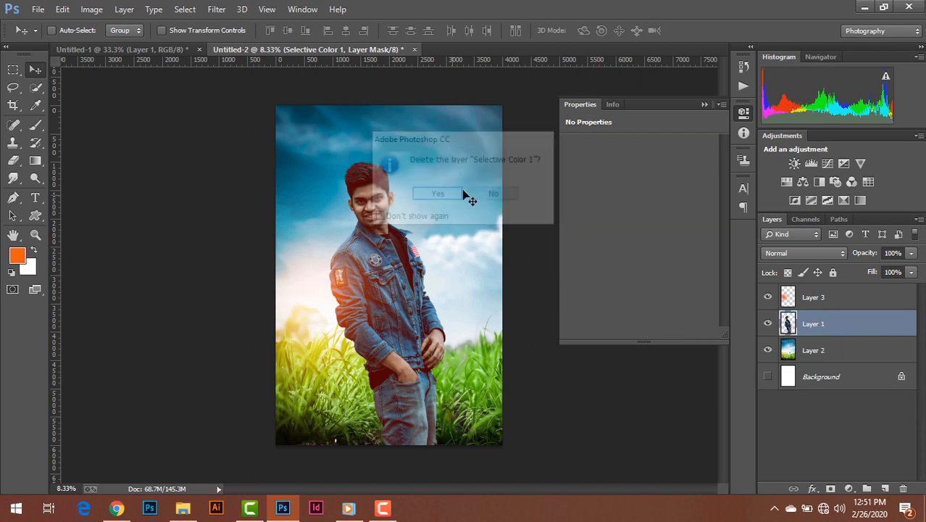
click(700, 102)
Stamp all visible layers into a new layer above Layer 3 and open the Camera Raw Filter on it.
click(811, 298)
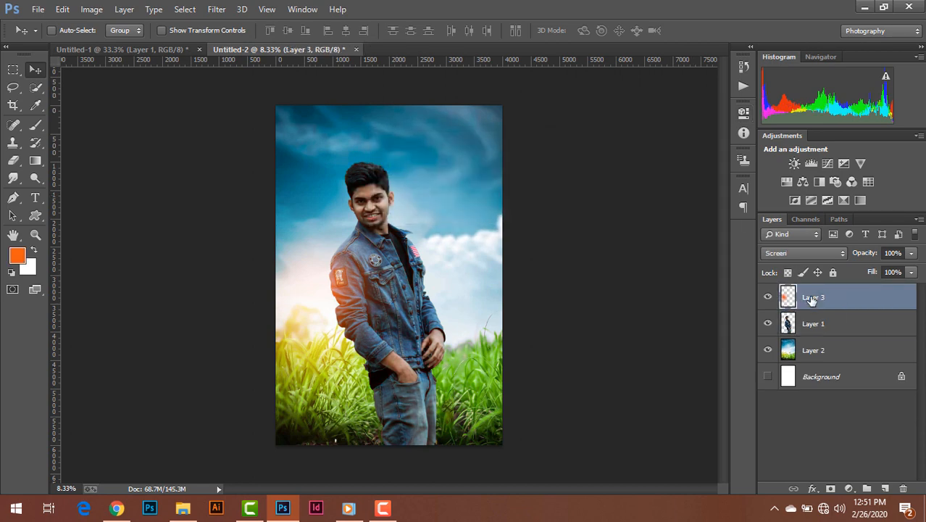
key(ctrl+alt+shift+e)
click(216, 9)
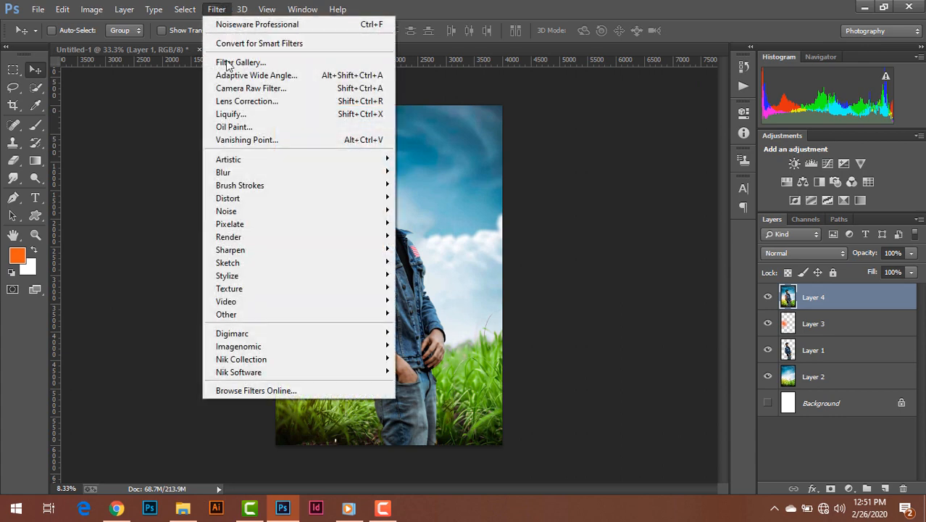
click(232, 89)
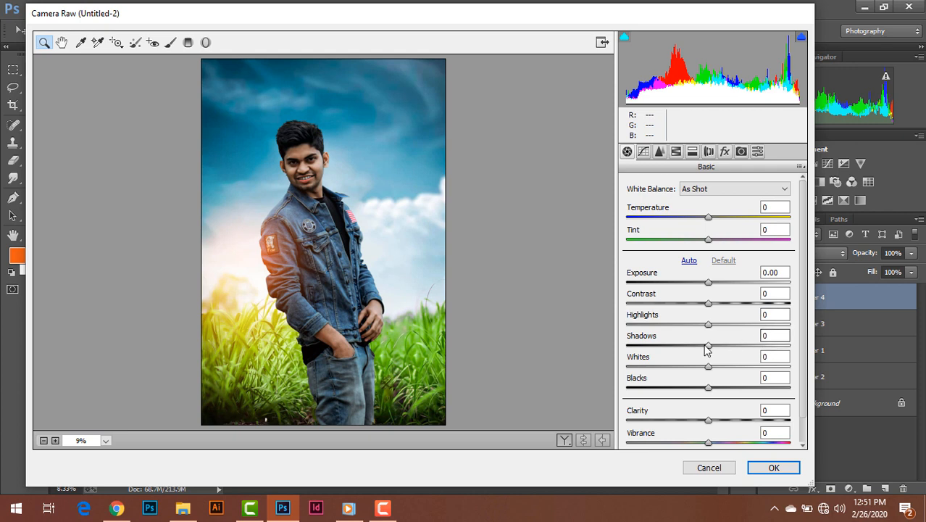
Set the basic Camera Raw adjustments to Shadows +31, Temperature +2 and Clarity +17.
drag(707, 347, 735, 346)
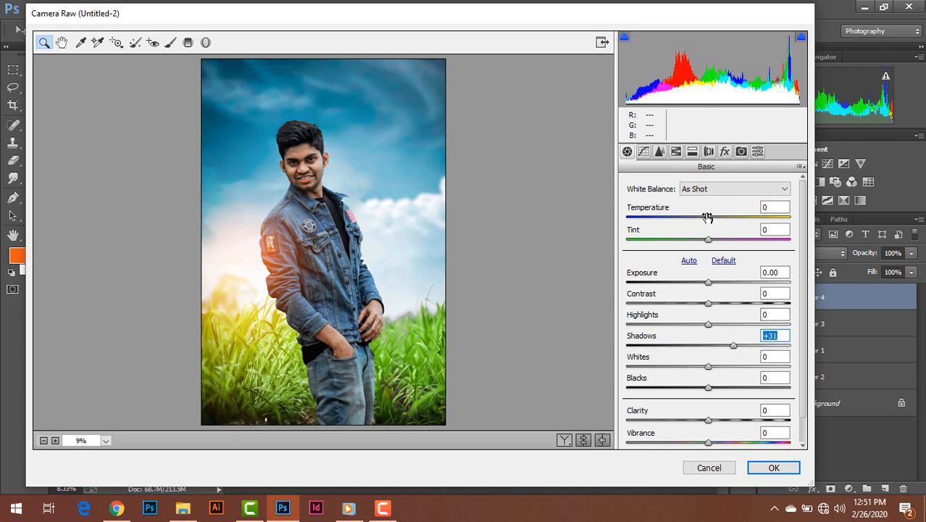
mouse_move(708, 216)
mouse_down()
mouse_move(699, 215)
mouse_move(708, 214)
mouse_up()
scroll(710, 391, down, 1)
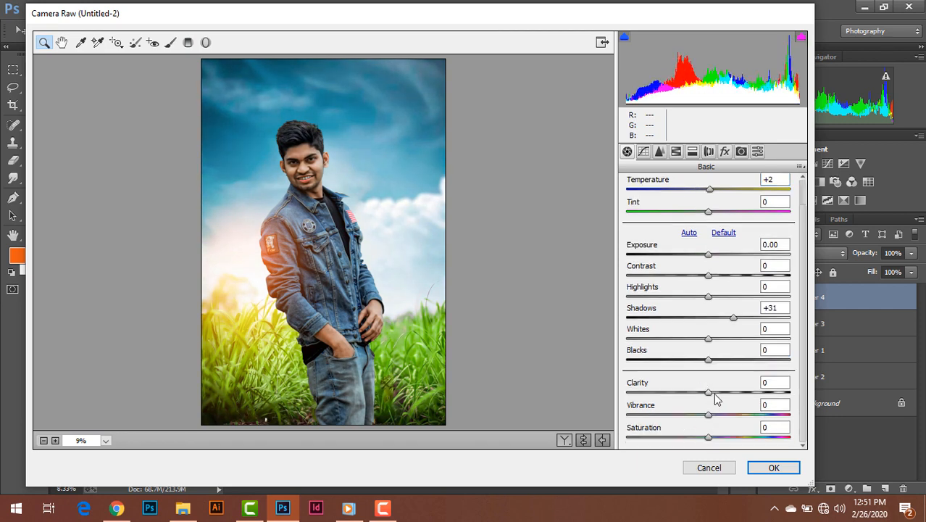
drag(709, 391, 722, 391)
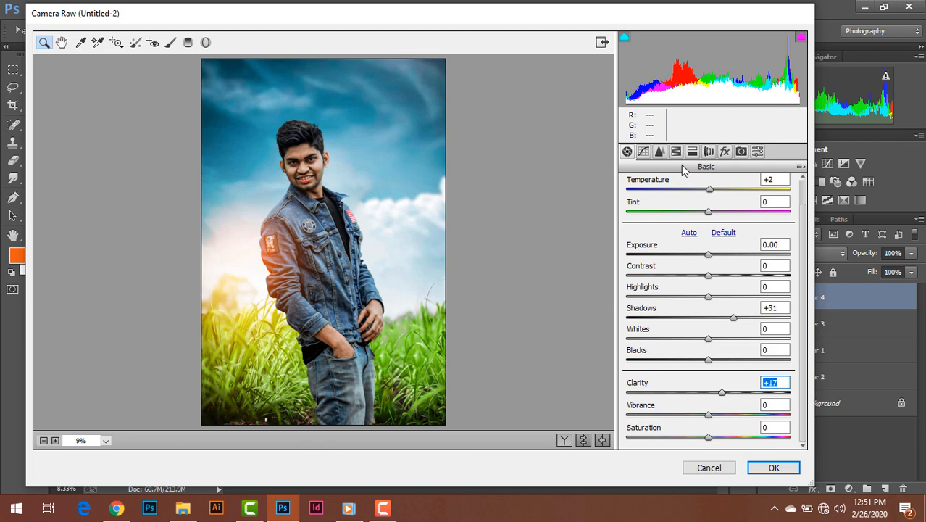
Set the sharpening amount to 41 and the Oranges luminance to +24.
click(659, 151)
drag(652, 206, 671, 208)
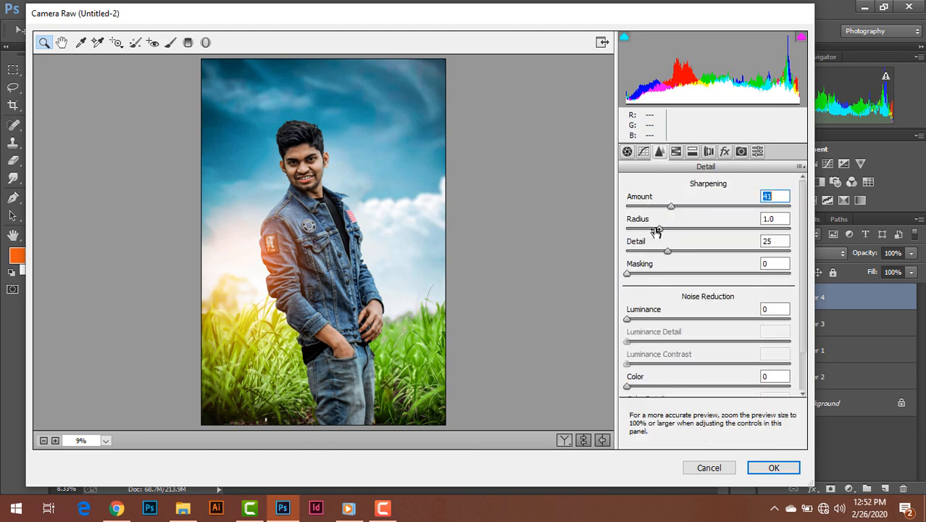
click(675, 151)
click(702, 206)
drag(713, 270, 736, 274)
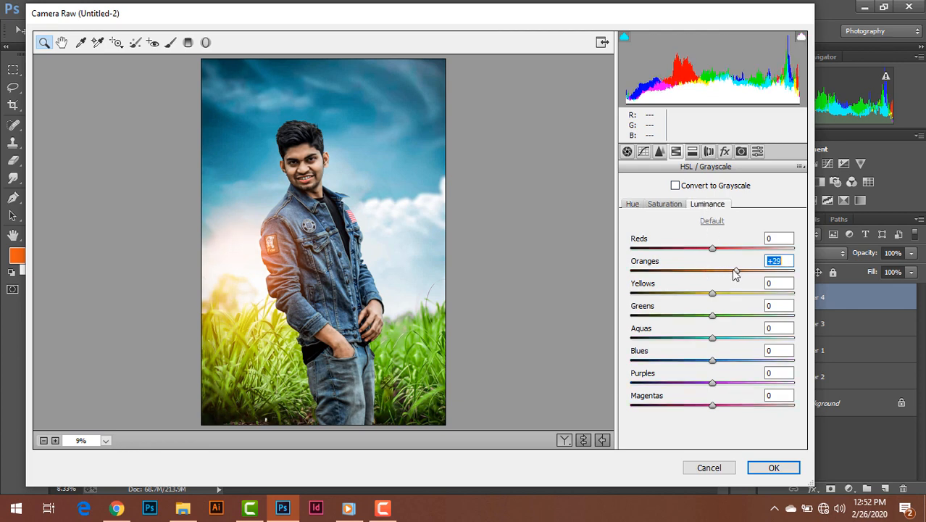
Set the HSL saturation to Greens +36 and Reds +12, and the hue to Greens +21 and Blues -13.
click(665, 204)
drag(712, 317, 730, 307)
click(634, 204)
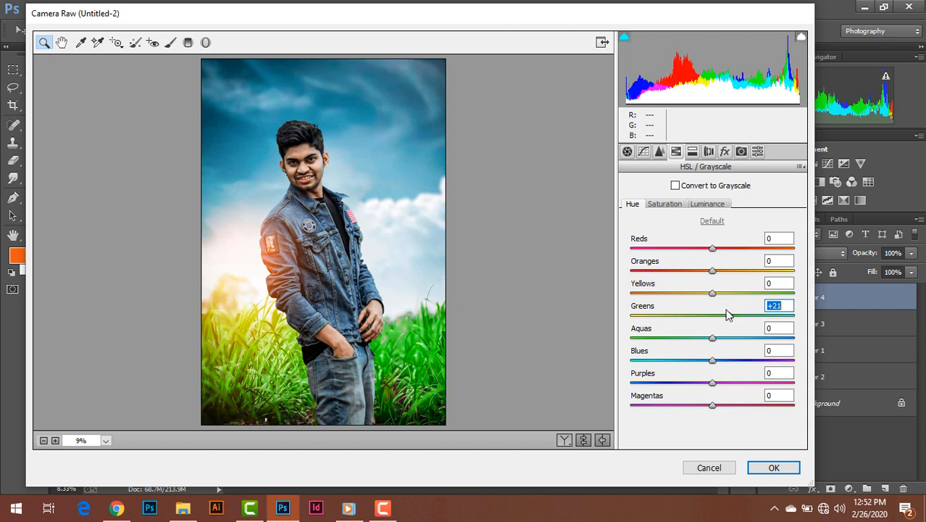
mouse_move(713, 360)
mouse_down()
mouse_move(684, 355)
mouse_move(720, 353)
mouse_move(702, 358)
mouse_up()
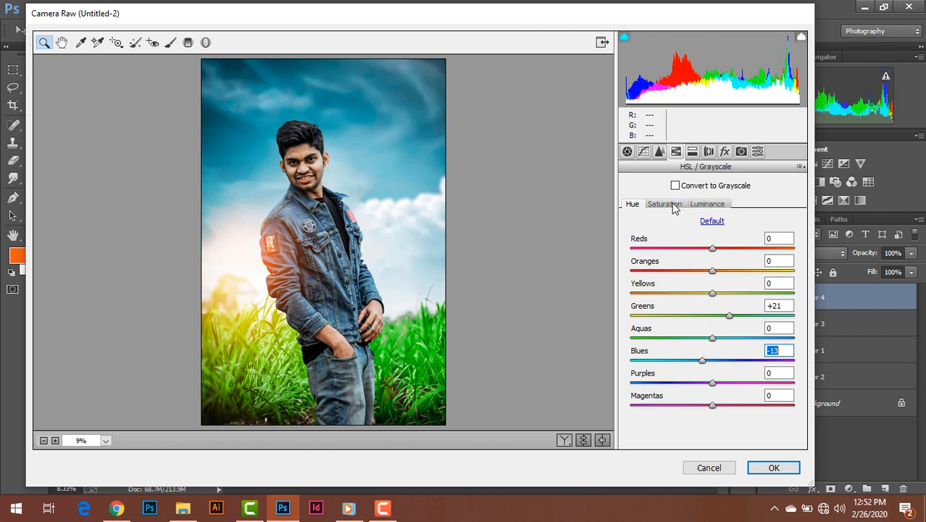
click(684, 204)
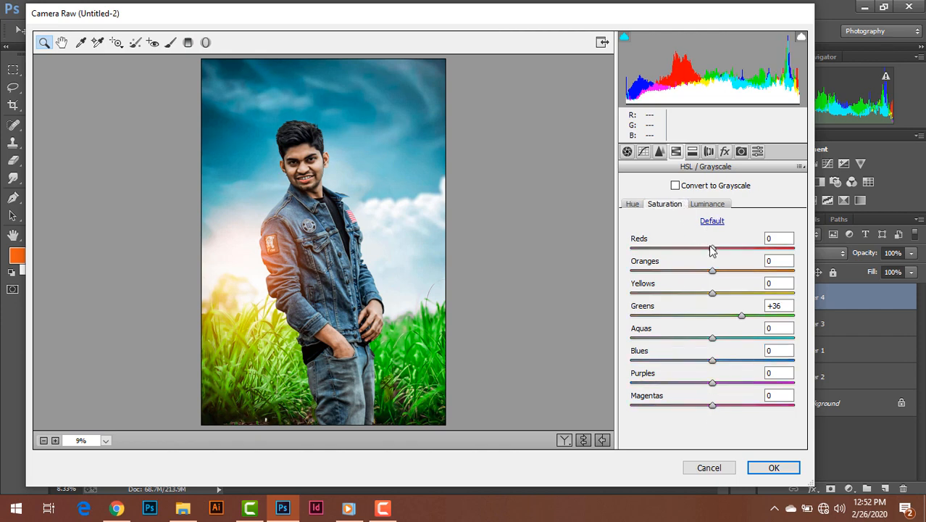
mouse_move(713, 248)
mouse_down()
mouse_move(746, 253)
mouse_move(725, 251)
mouse_up()
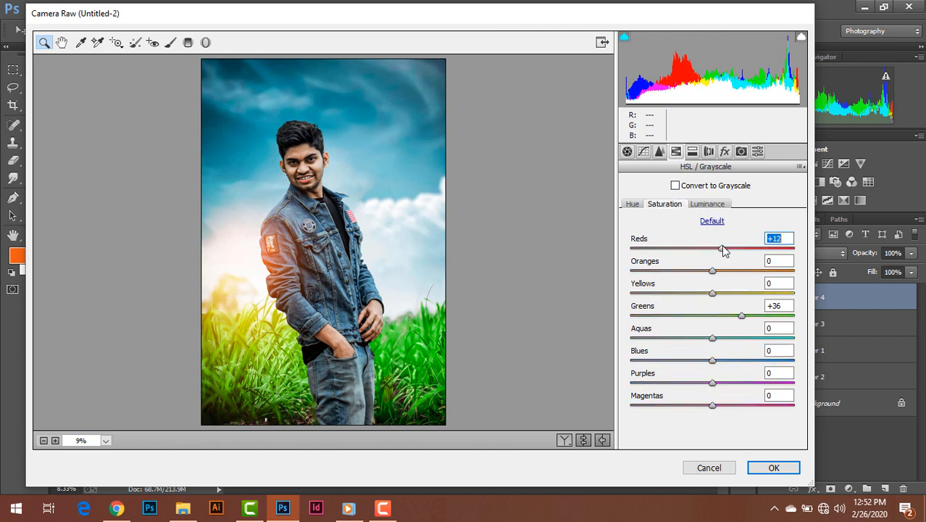
Add a Highlight Priority post-crop vignette with an amount of -8 and film grain with an amount of 5.
click(301, 134)
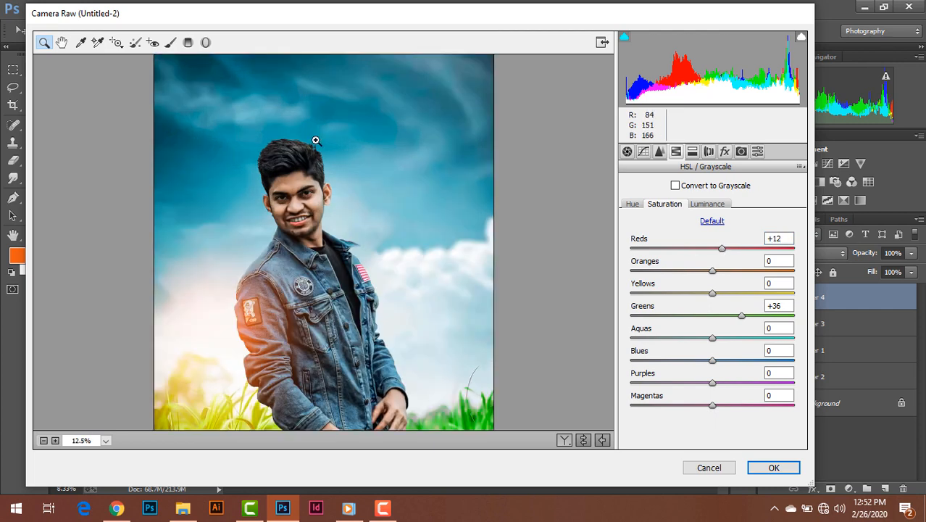
scroll(347, 180, down, 3)
right_click(354, 176)
click(393, 257)
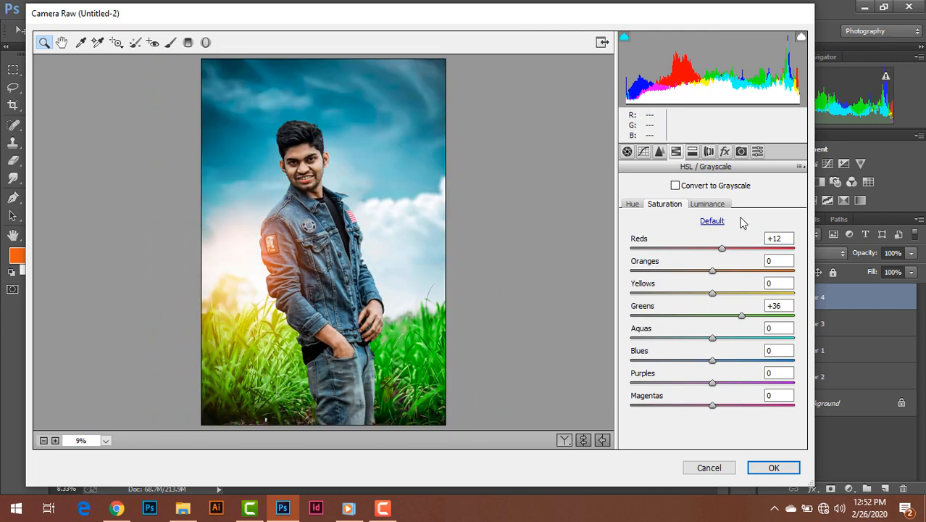
click(709, 203)
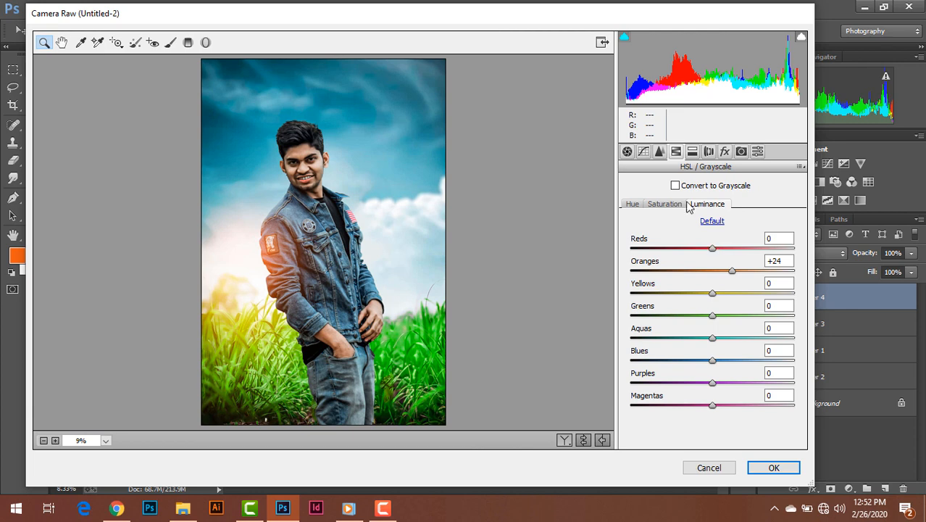
click(692, 154)
click(724, 153)
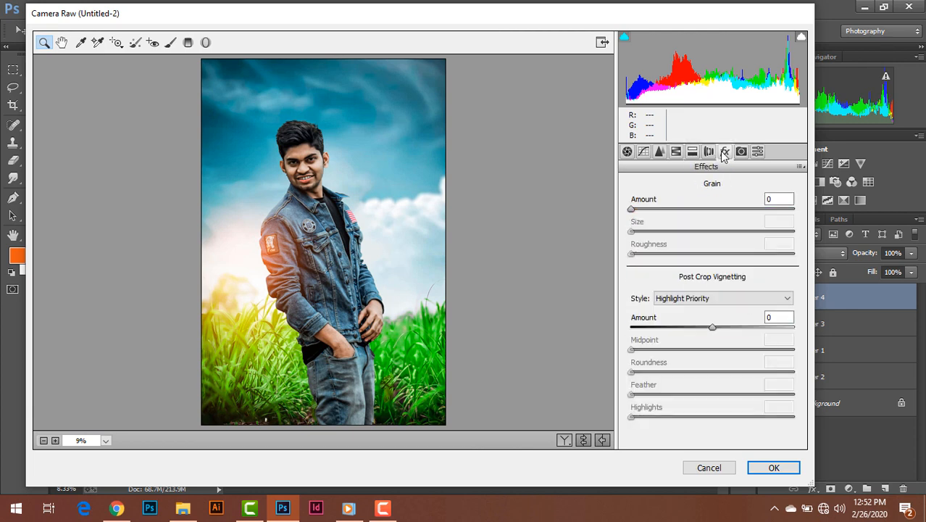
drag(711, 325, 706, 325)
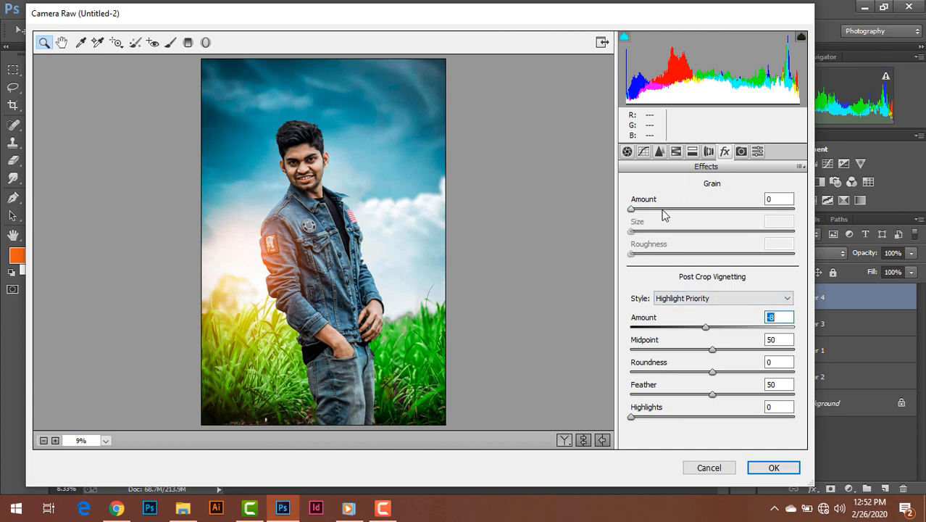
click(639, 210)
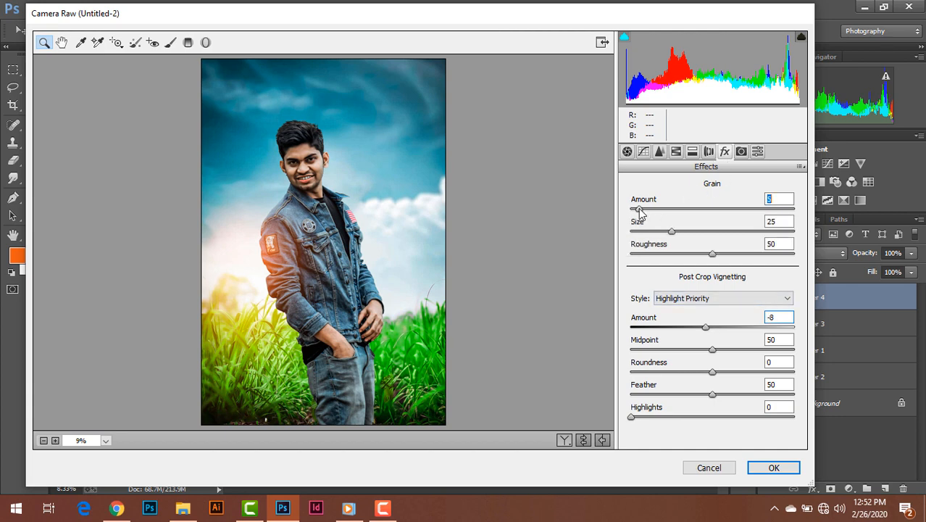
Set the luminance noise reduction to 2 and apply the Camera Raw adjustments to the stamped layer.
click(643, 153)
click(660, 152)
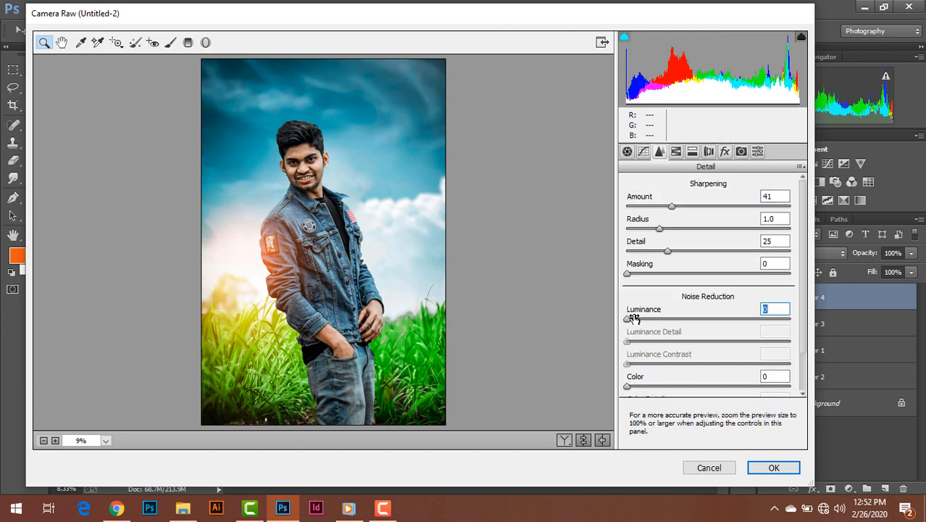
drag(632, 317, 635, 317)
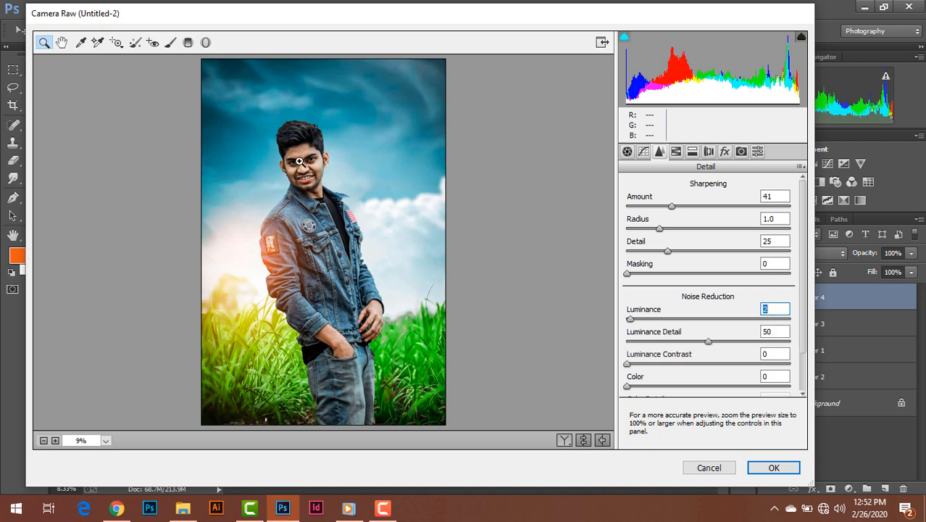
click(772, 468)
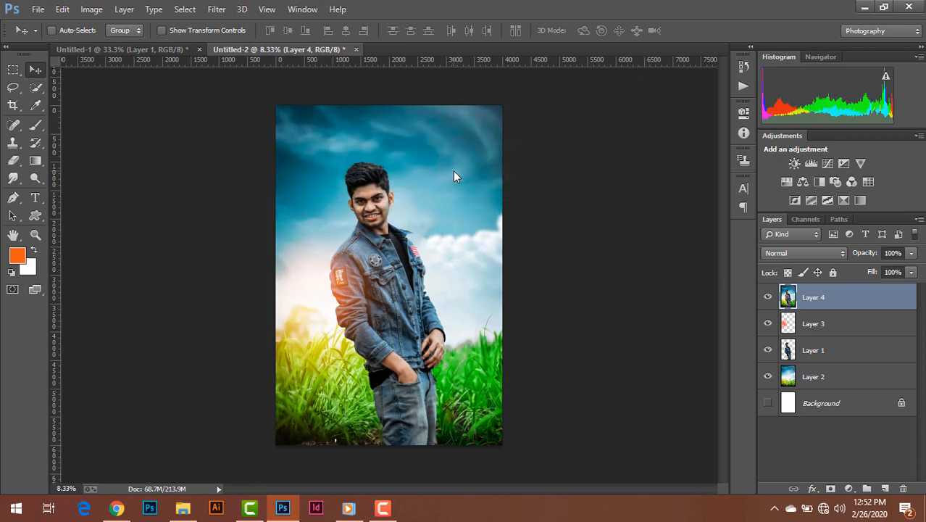
Start the Oil Paint filter on Layer 4 with Angular Direction 0, Shine 0.05, Bristle Detail 0 and Scale 0.1.
scroll(480, 149, down, 4)
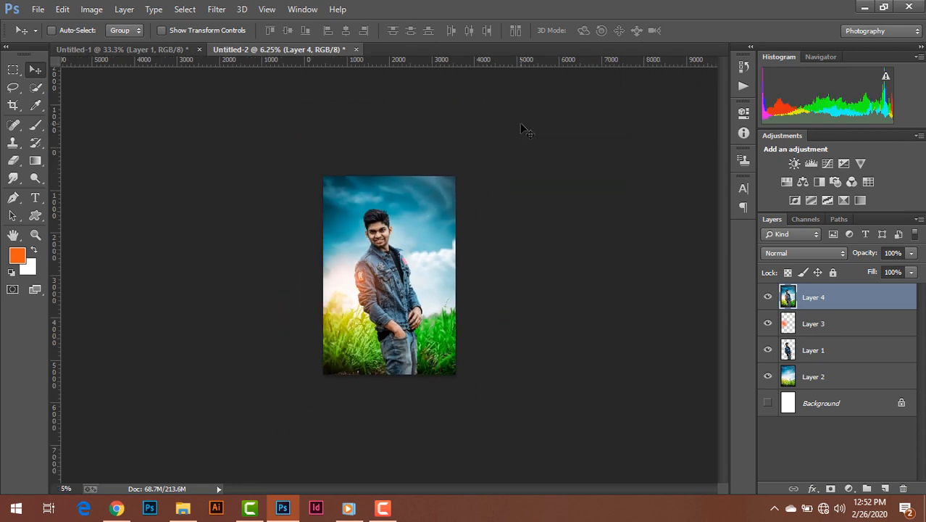
scroll(522, 129, up, 2)
scroll(523, 129, up, 2)
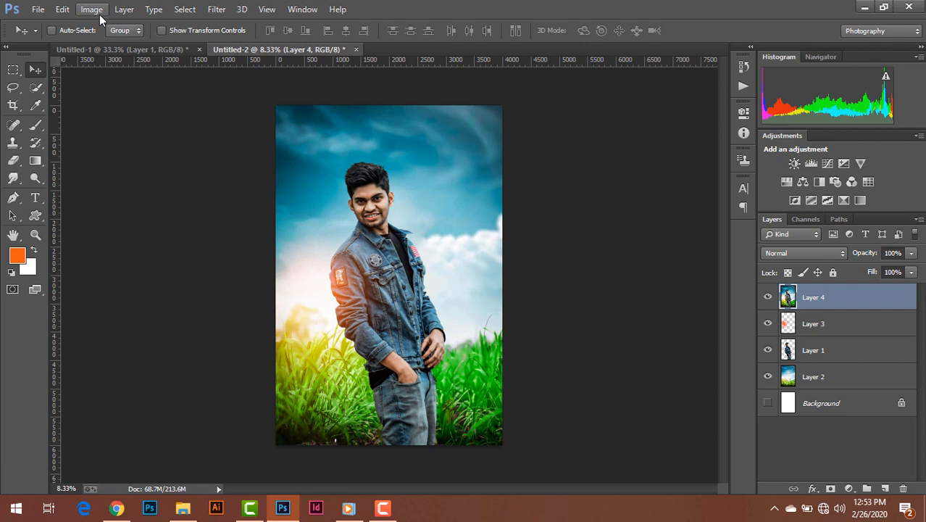
click(219, 10)
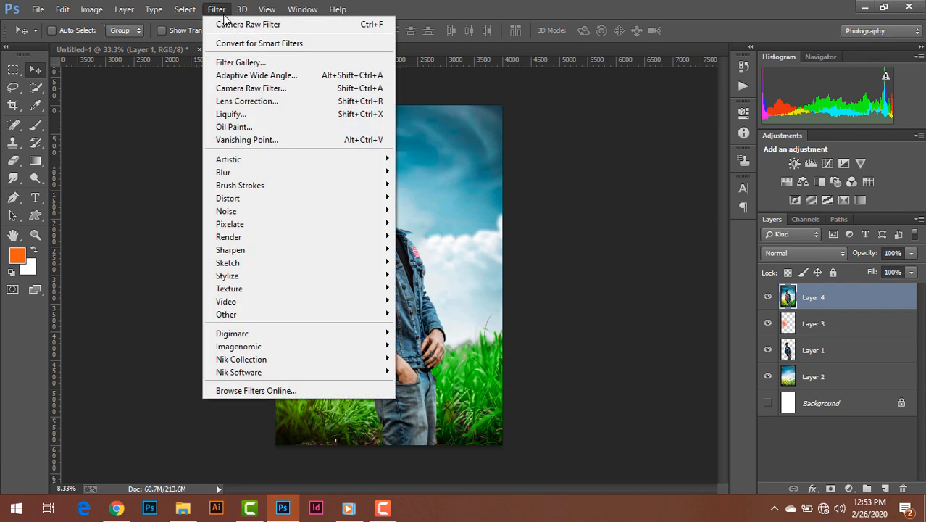
click(233, 127)
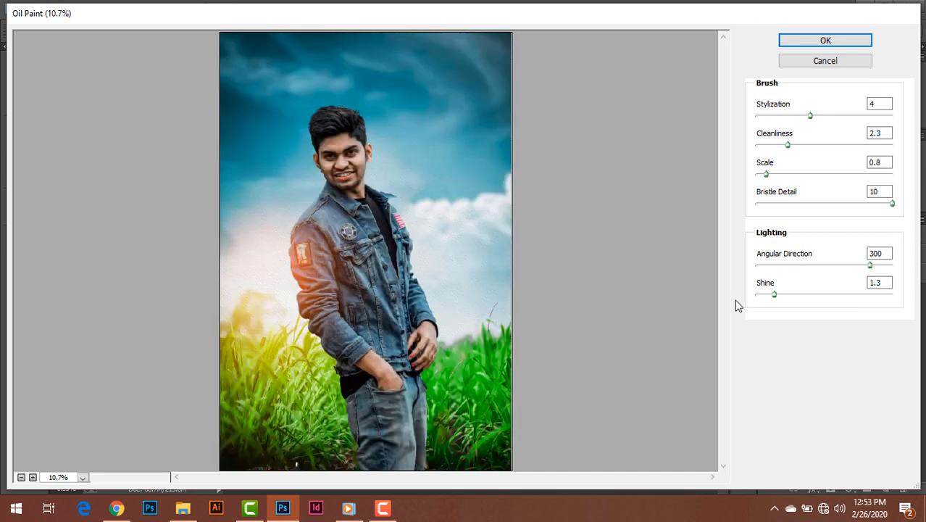
click(755, 294)
click(753, 265)
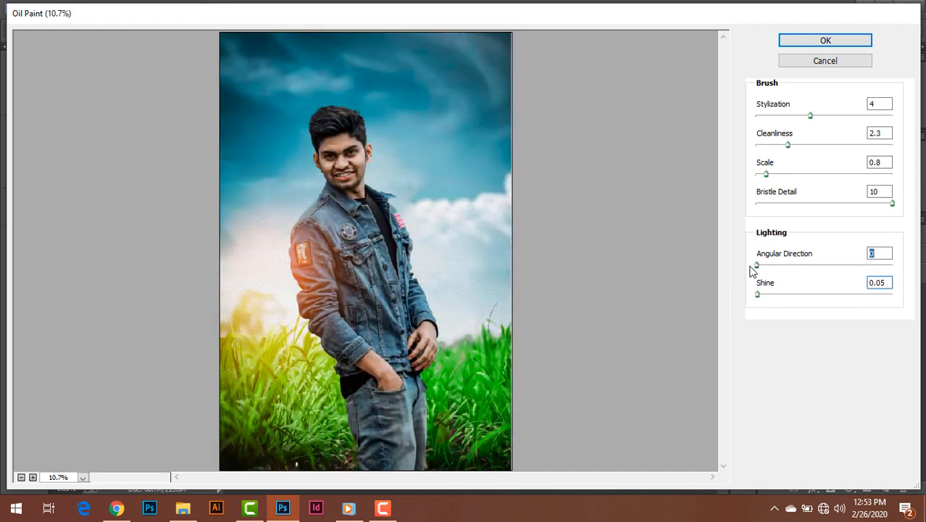
click(754, 205)
click(754, 174)
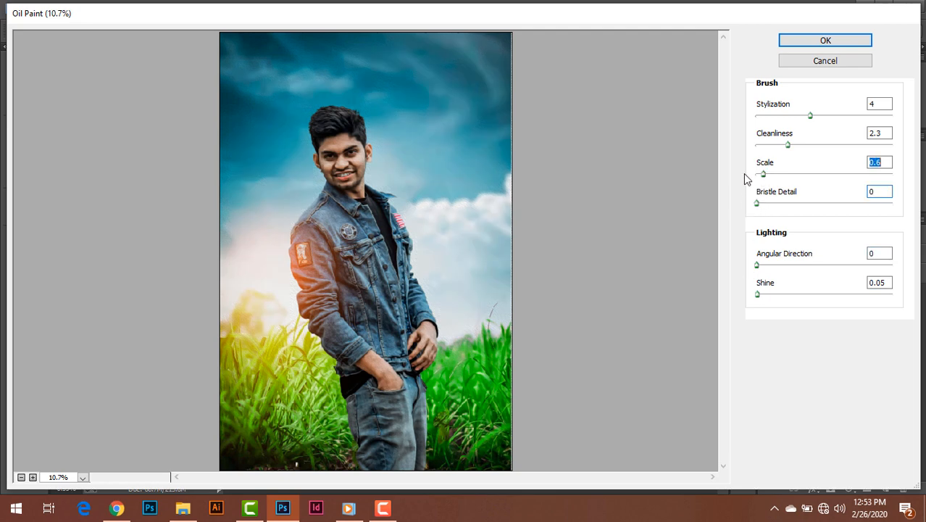
Try a brush Stylization of 4.8 and a Cleanliness of 5.15 in the Oil Paint filter.
click(773, 146)
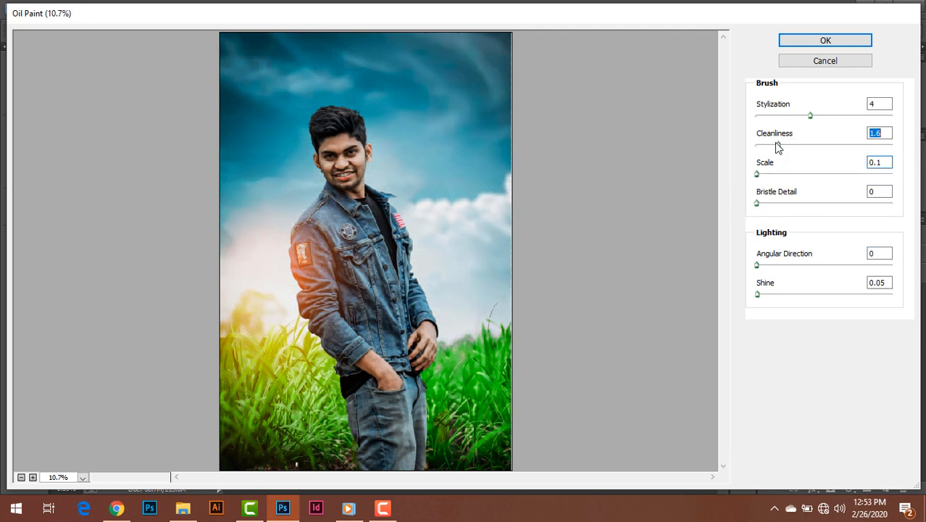
drag(809, 120, 821, 119)
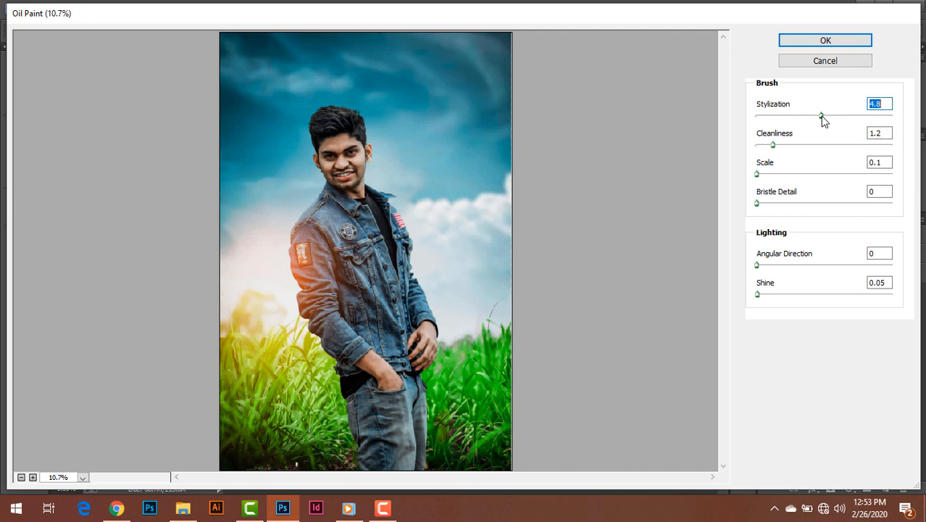
drag(772, 145, 828, 148)
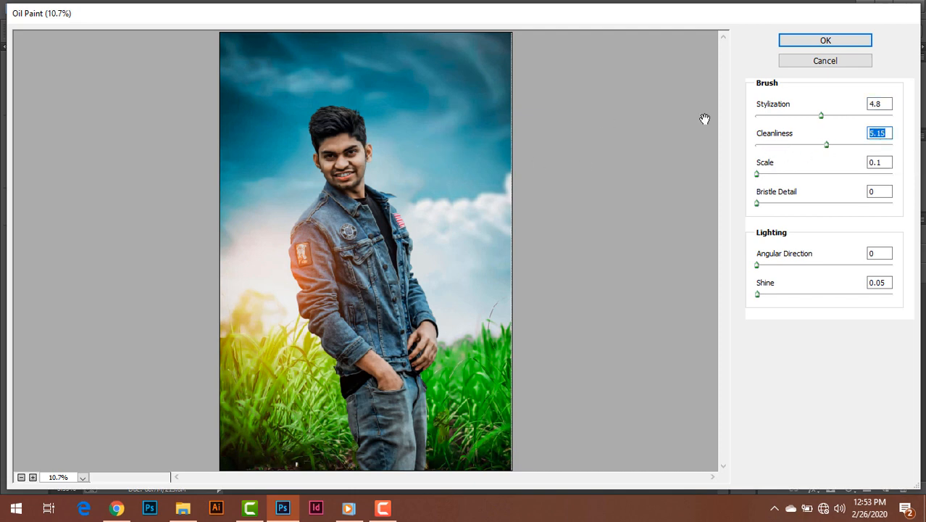
Set the Oil Paint Cleanliness to 1.05 and Stylization to about 1.5, and apply the filter.
click(771, 146)
click(773, 118)
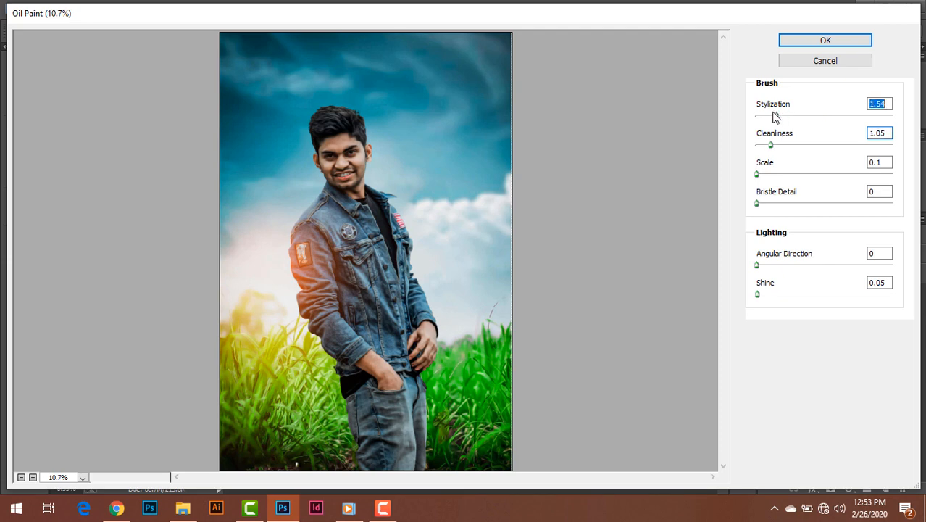
click(834, 44)
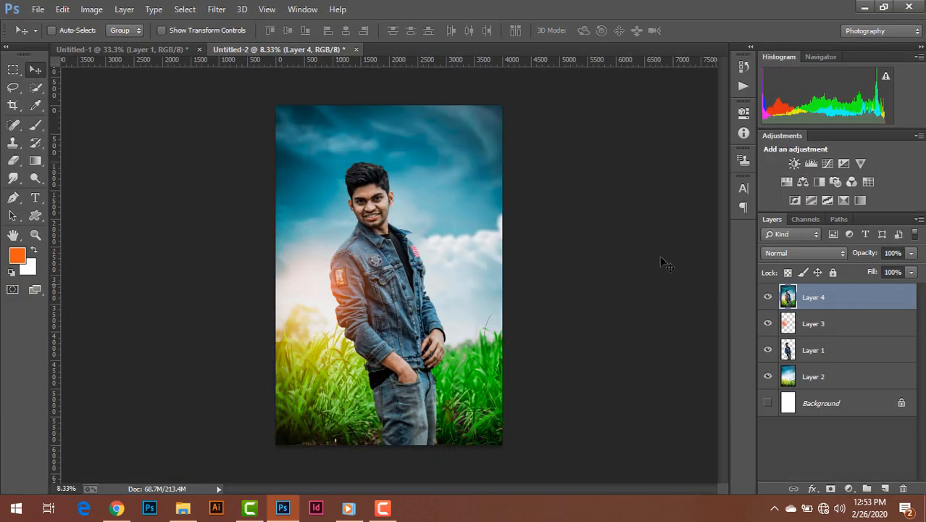
Examine the smoothed details of the man's face and denim jacket up close, and check the whole picture.
key(ctrl+plus)
key(ctrl+plus)
key(ctrl+plus)
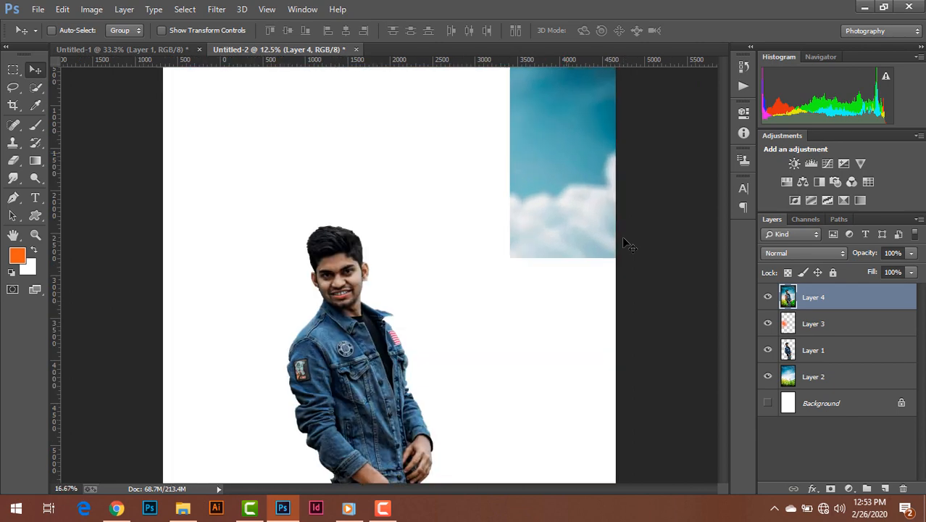
key(ctrl+minus)
key(ctrl+minus)
key(ctrl+plus)
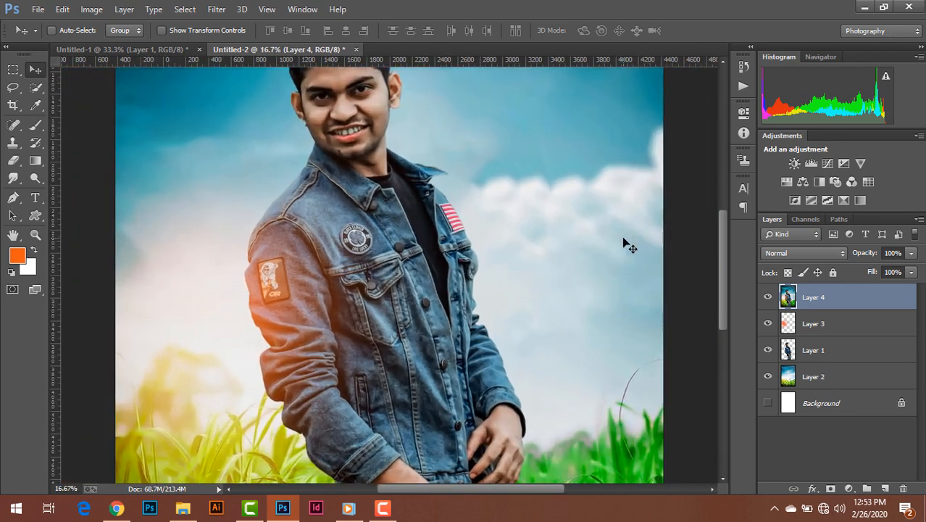
key(ctrl+plus)
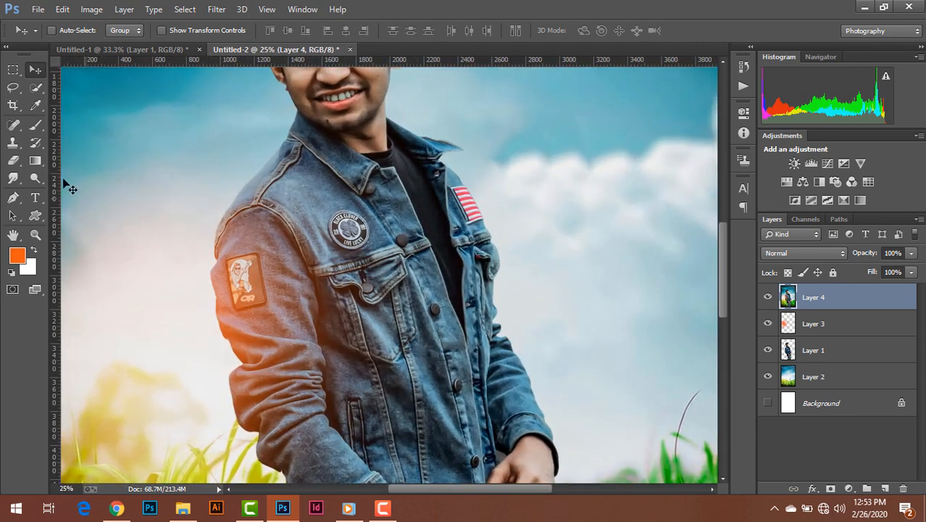
click(13, 125)
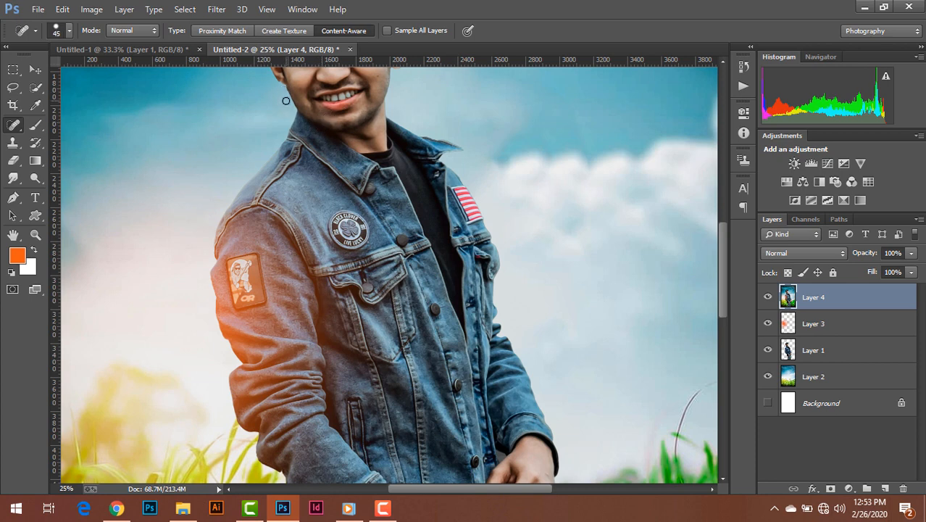
scroll(250, 103, up, 2)
scroll(250, 100, down, 3)
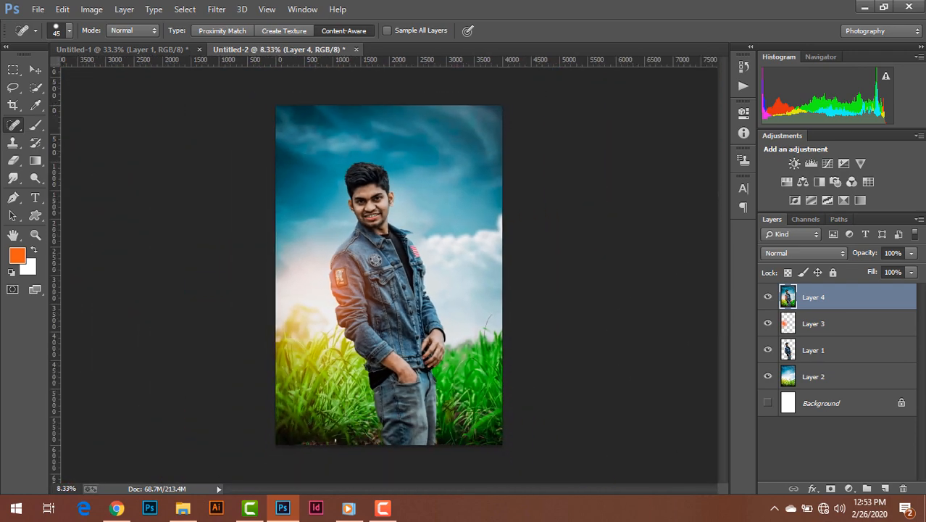
Toggle the visibility of Layer 4 to compare the image before and after filtering, leaving the layer shown.
click(764, 301)
click(763, 300)
click(763, 301)
click(383, 508)
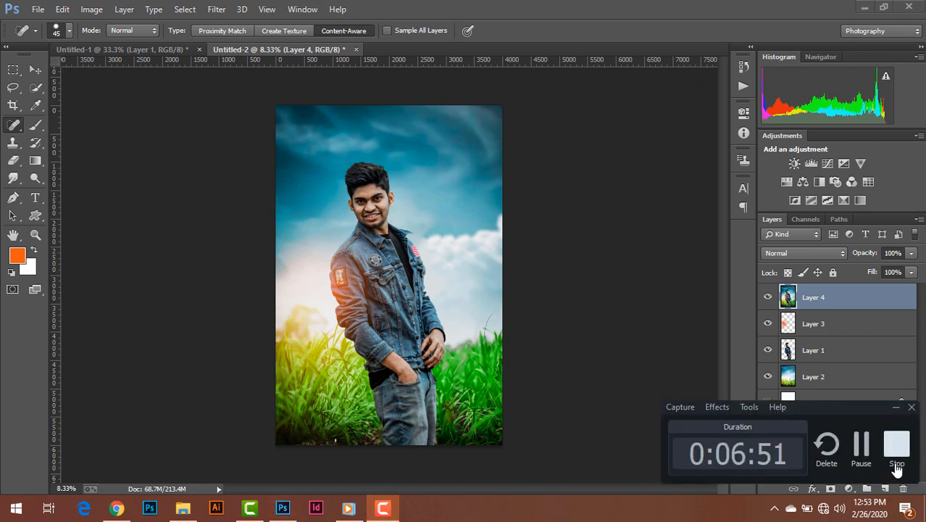